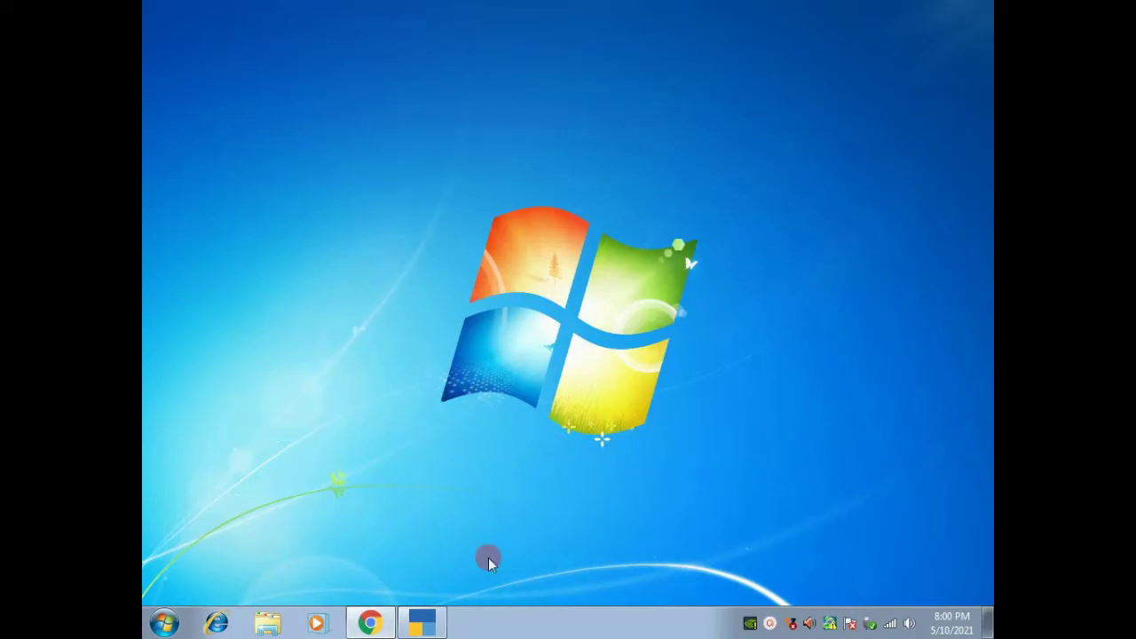
Switch to TallyPrime and start creating a new Ledger master from the Gateway of Tally
left_click(434, 627)
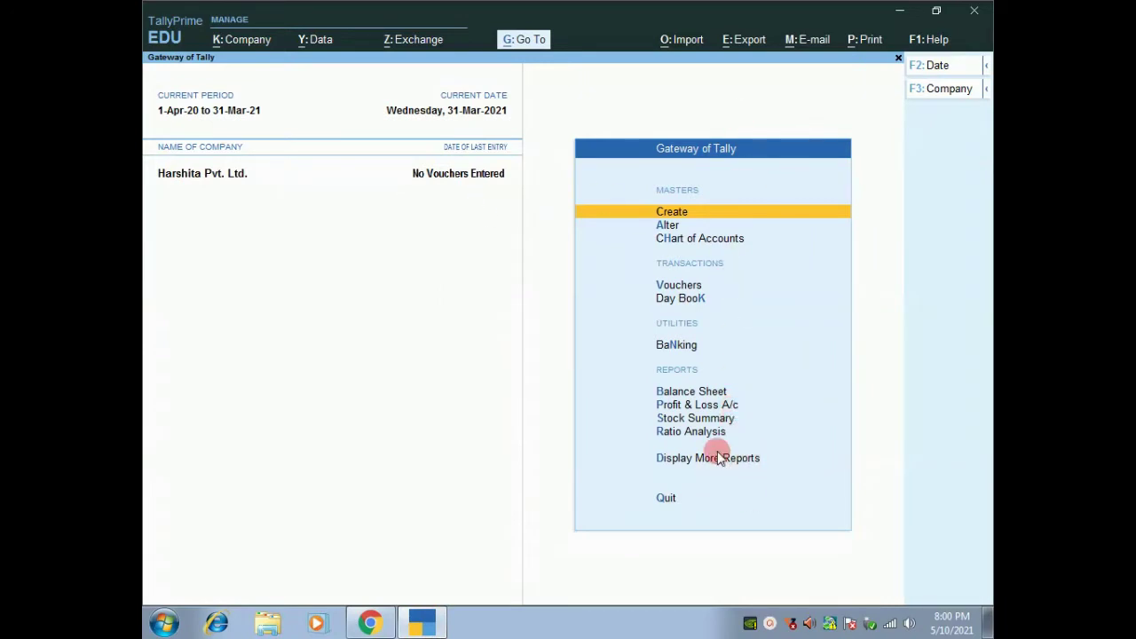
key("Down")
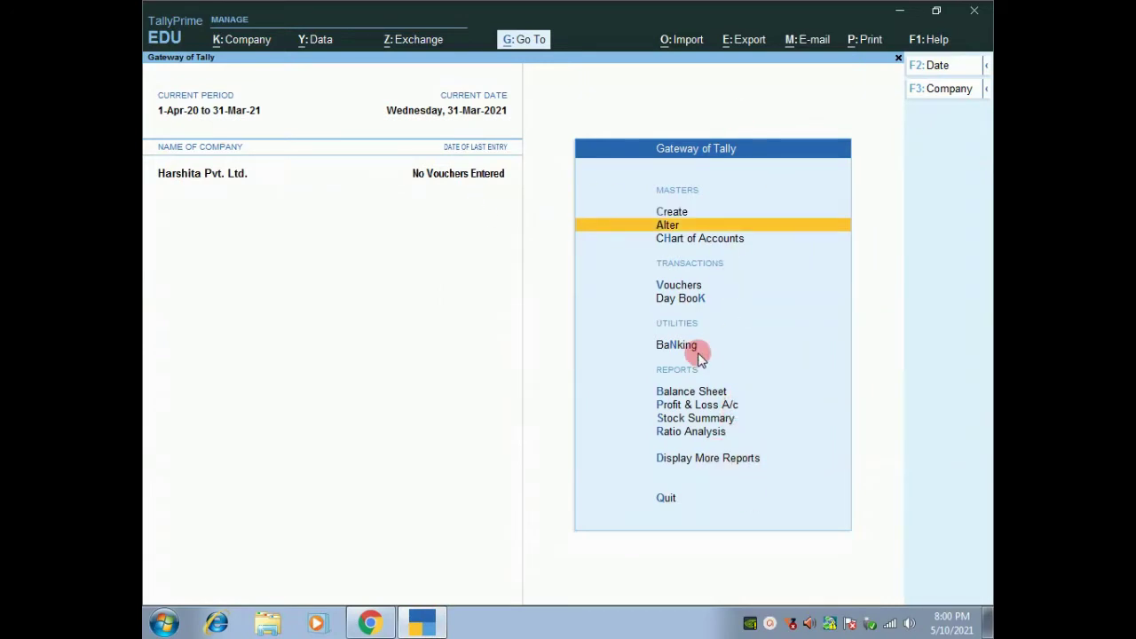
key("Up")
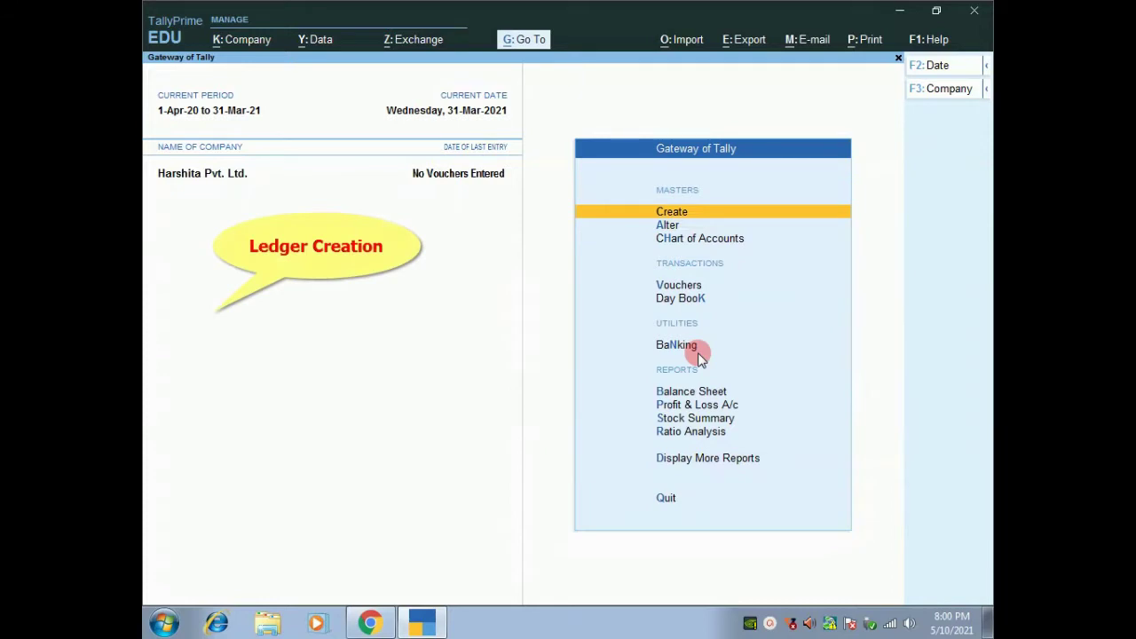
key("Down")
key("Down")
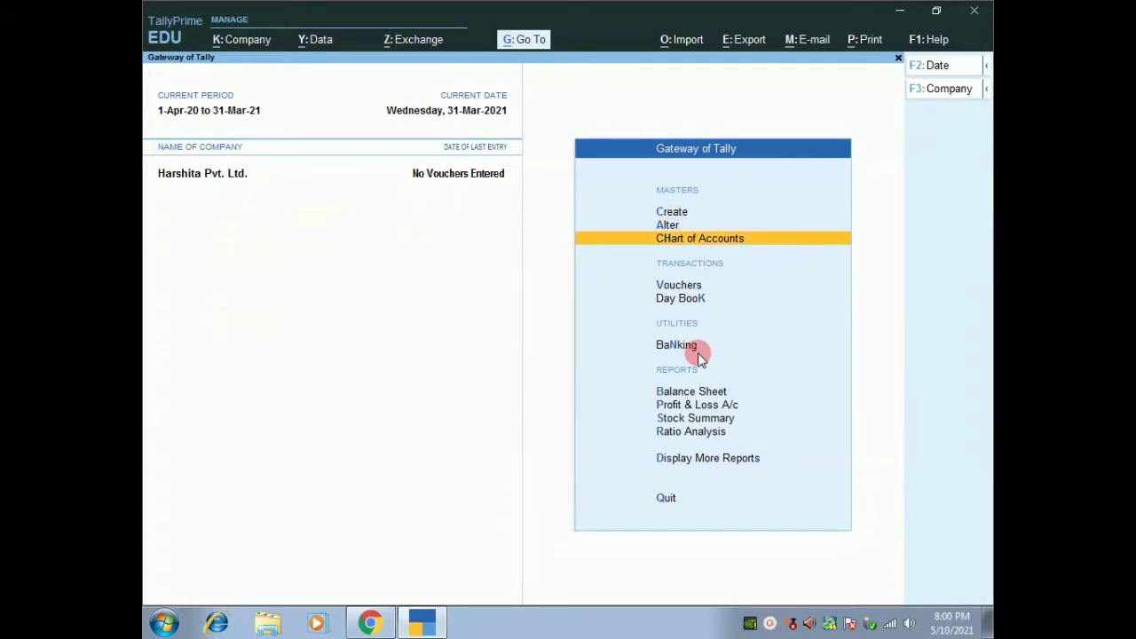
key("Up")
key("Up")
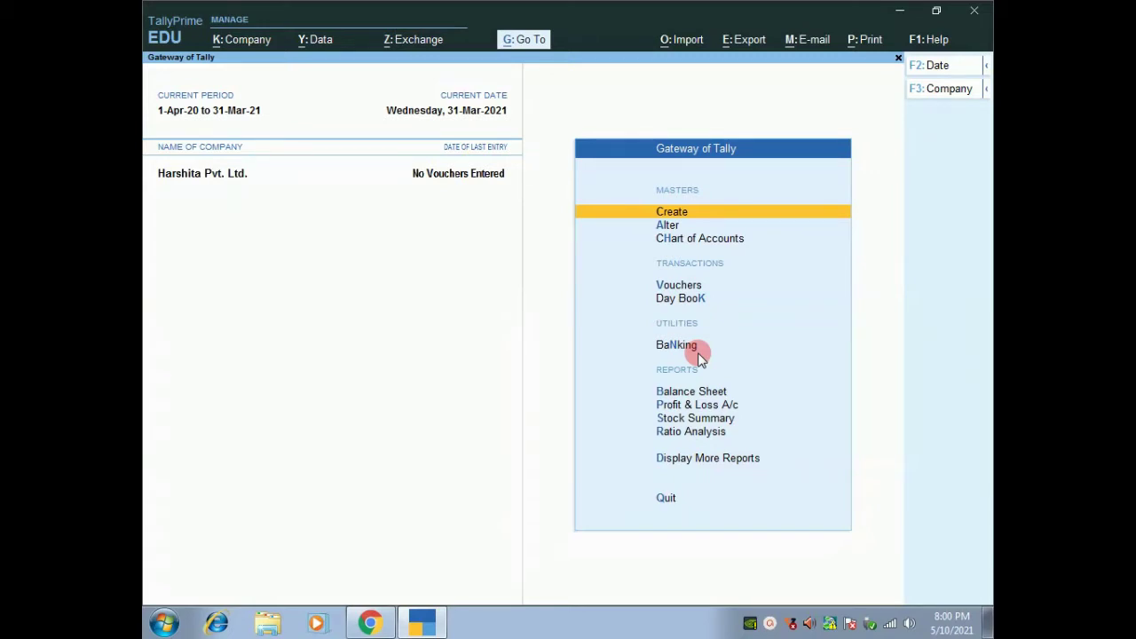
key("Return")
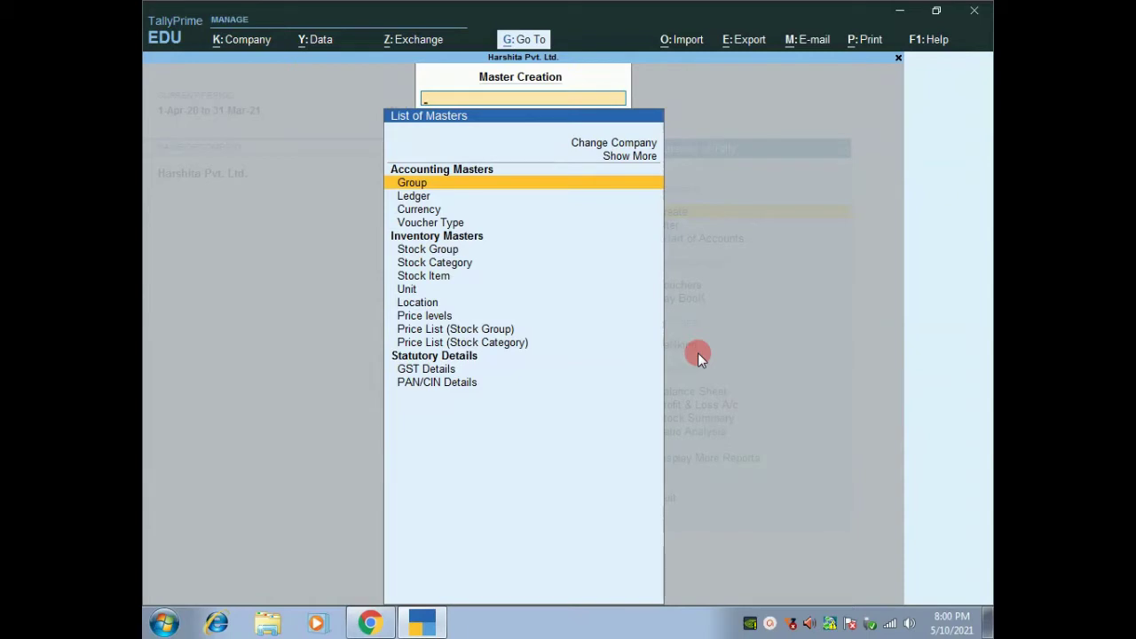
key("Down")
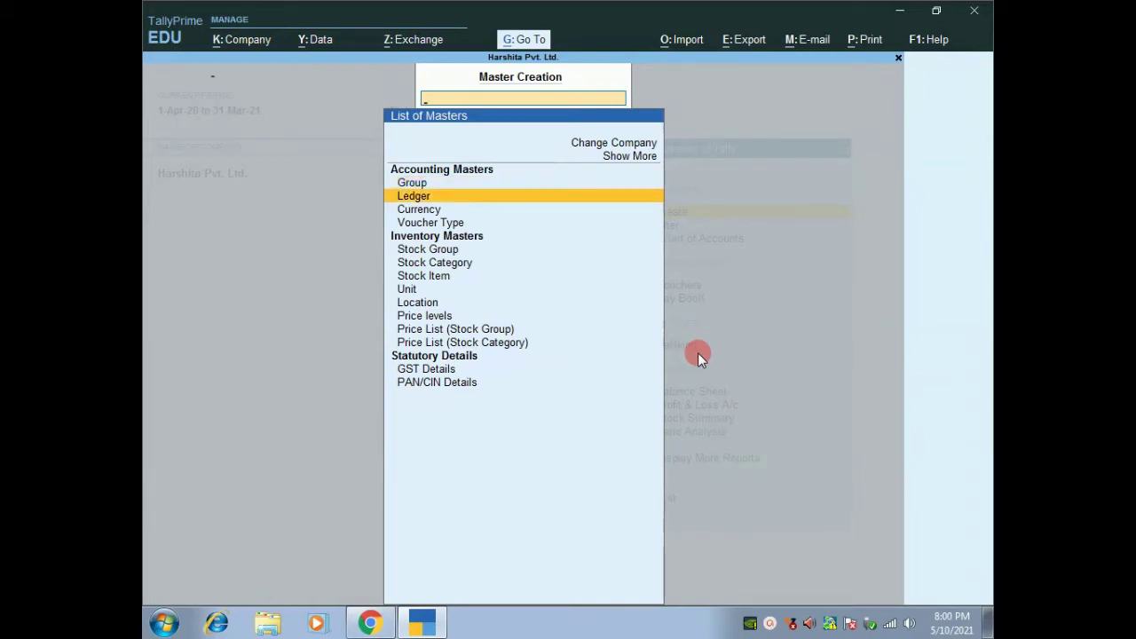
key("Return")
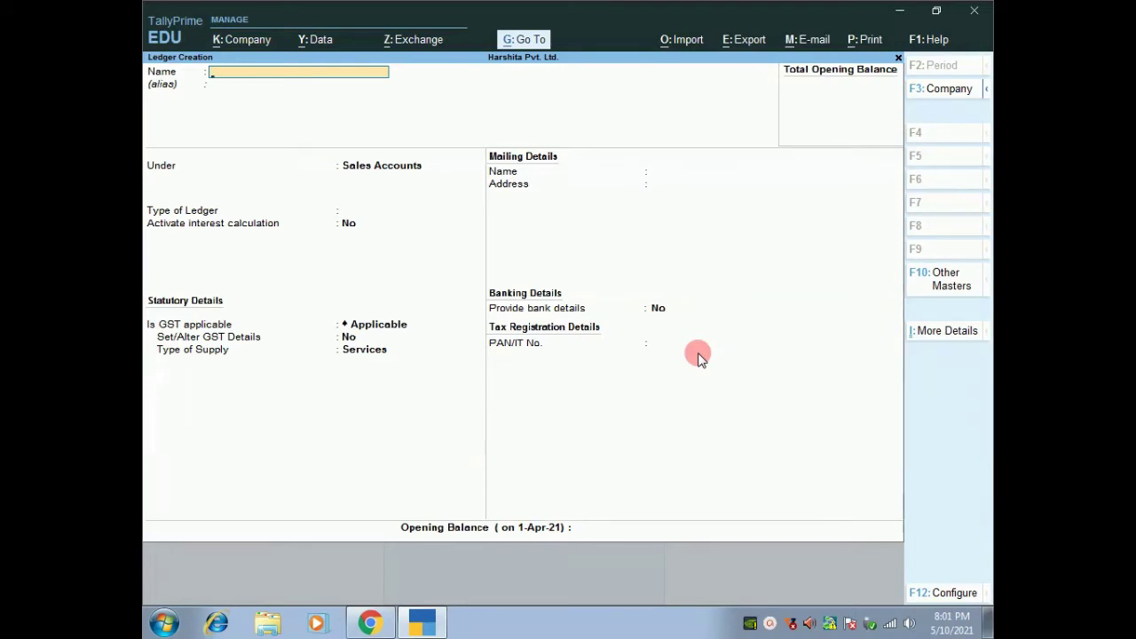
Create and save a ledger named CAPITAL A/C under the Capital Account group, keeping the remaining details at their defaults
type("CAPITAL A/C")
key("Return")
key("Return")
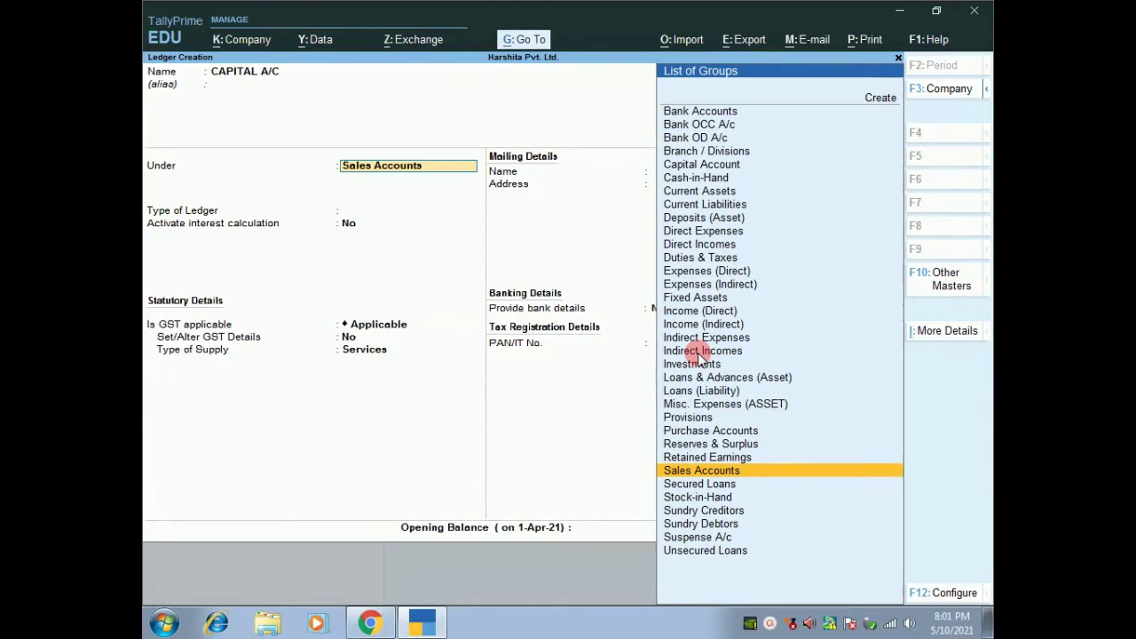
type("C")
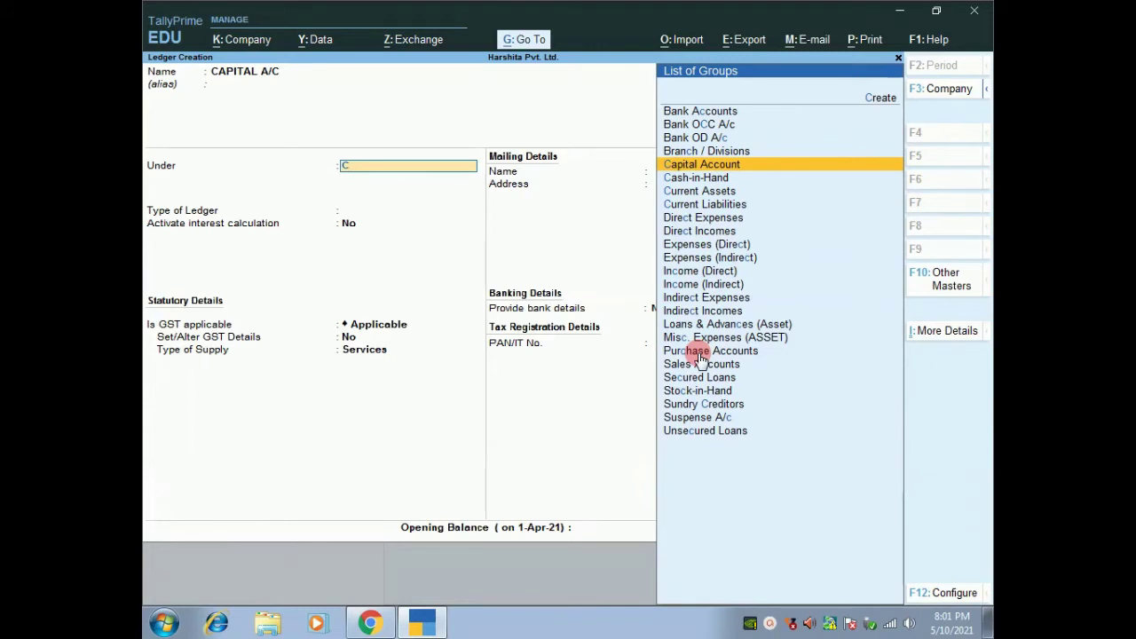
key("Return")
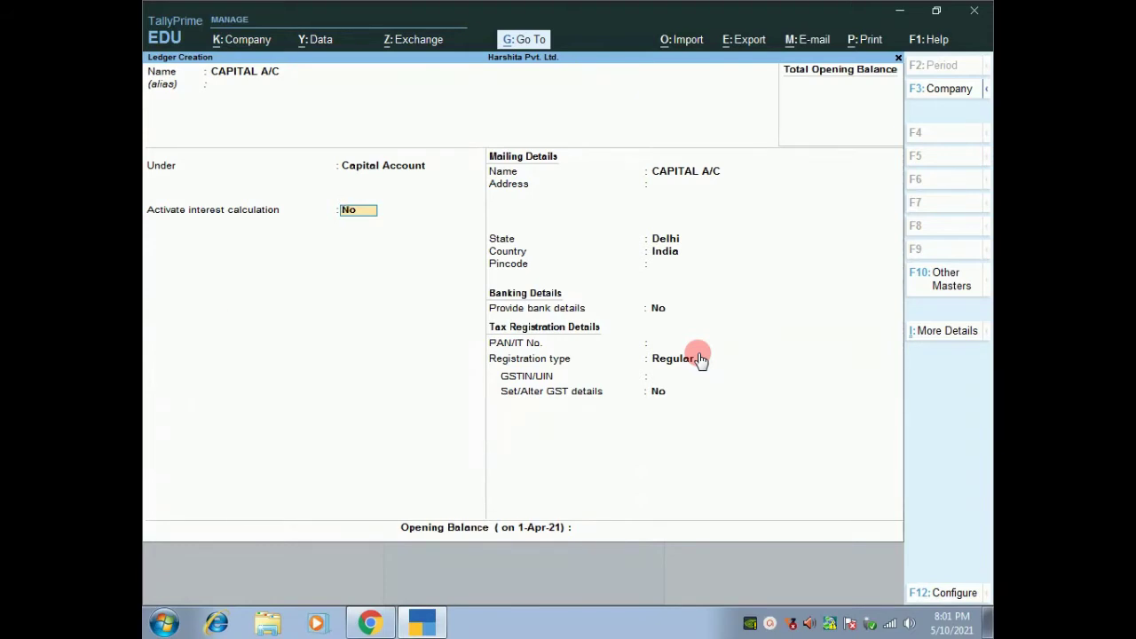
key("Return")
key("Return")
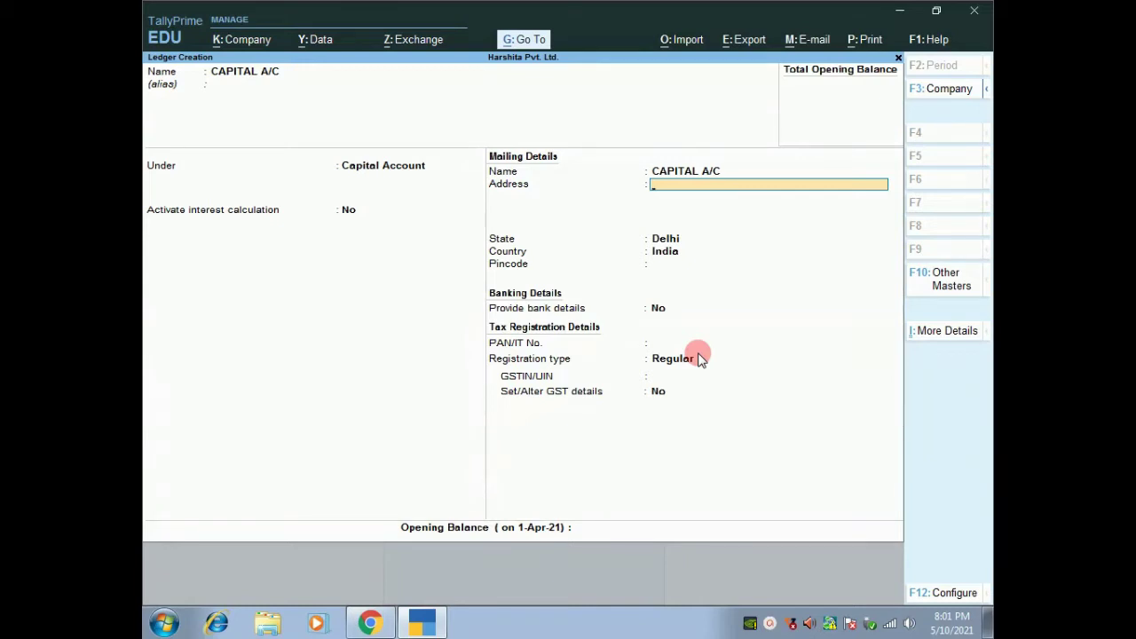
key("alt")
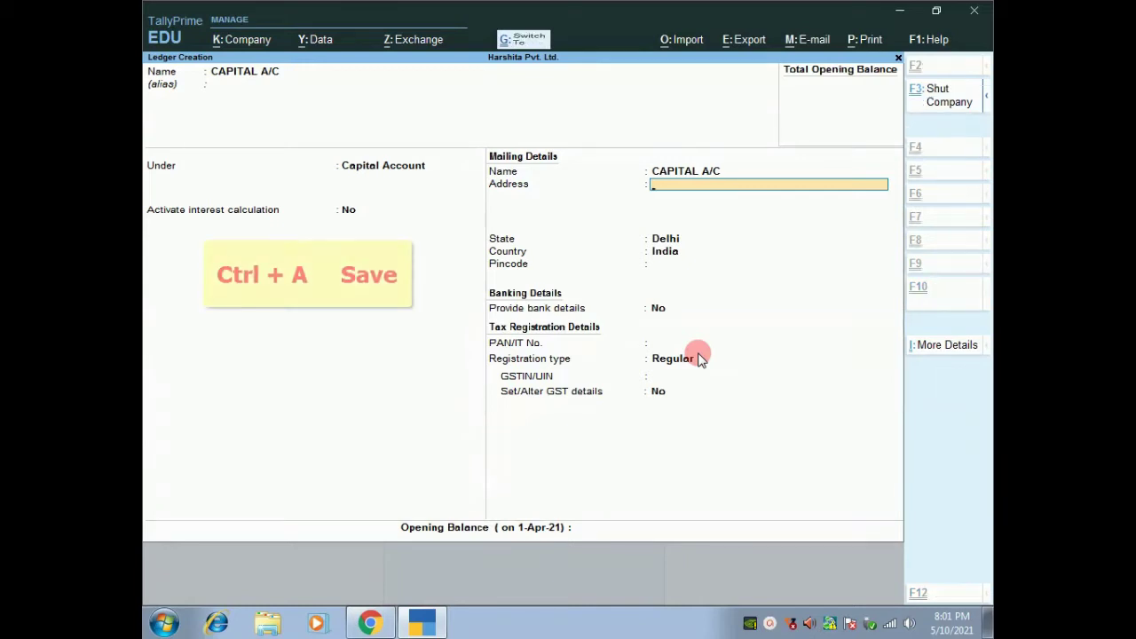
key("ctrl+a")
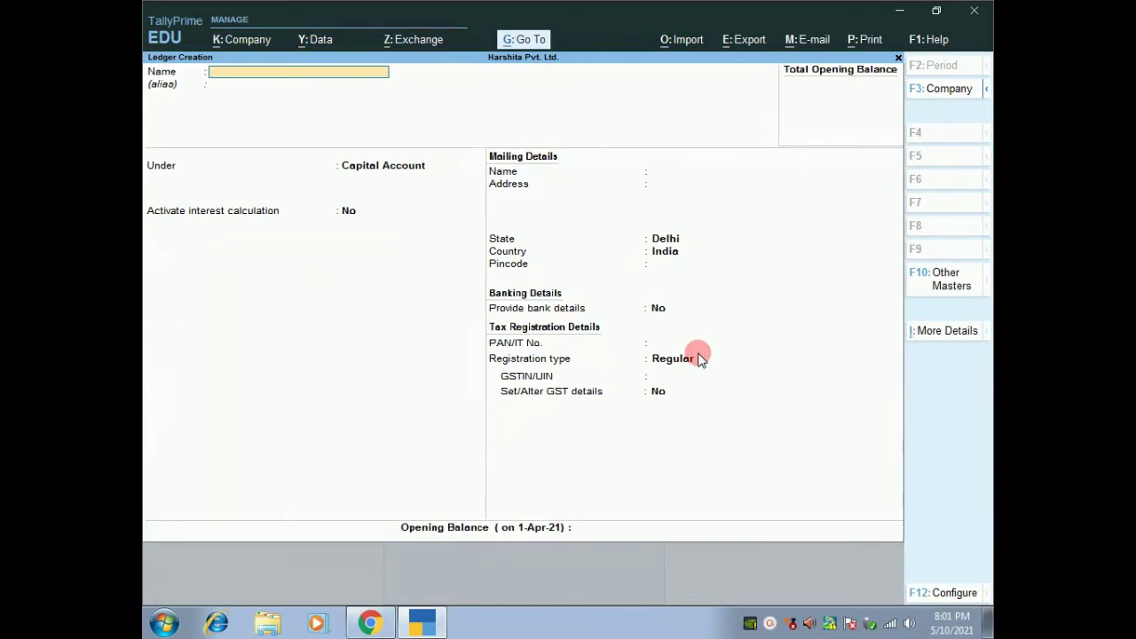
Create and save a ledger named SALE under Sales Accounts, with the type of ledger set to Not Applicable
type("SALE")
type(" A")
key("BackSpace")
key("BackSpace")
key("Return")
key("Return")
type("SA")
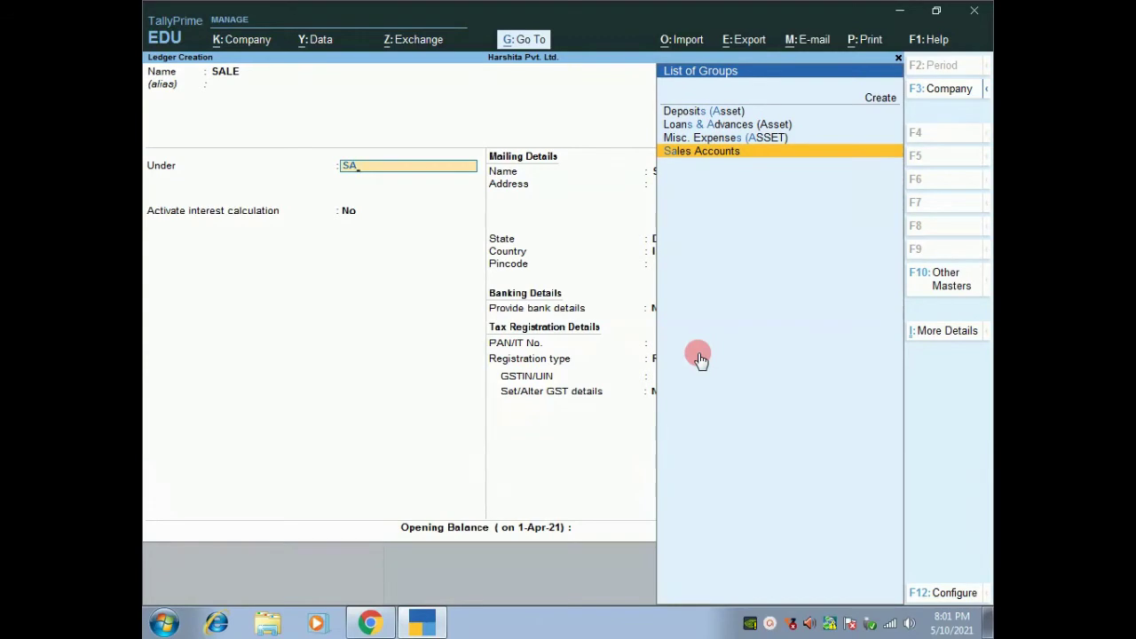
key("Return")
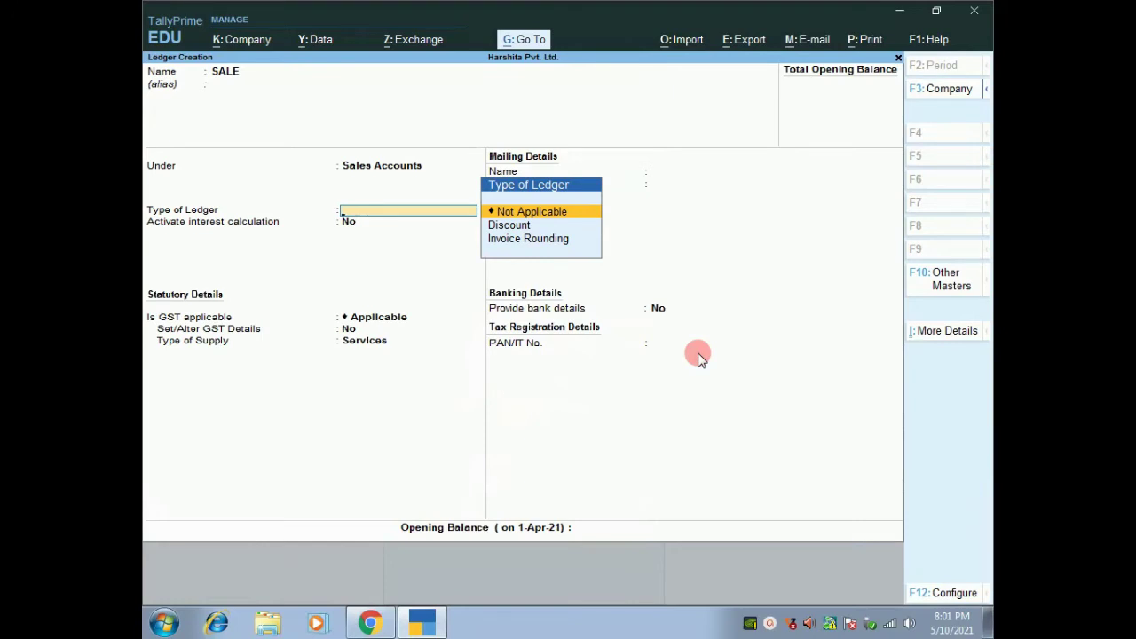
key("Return")
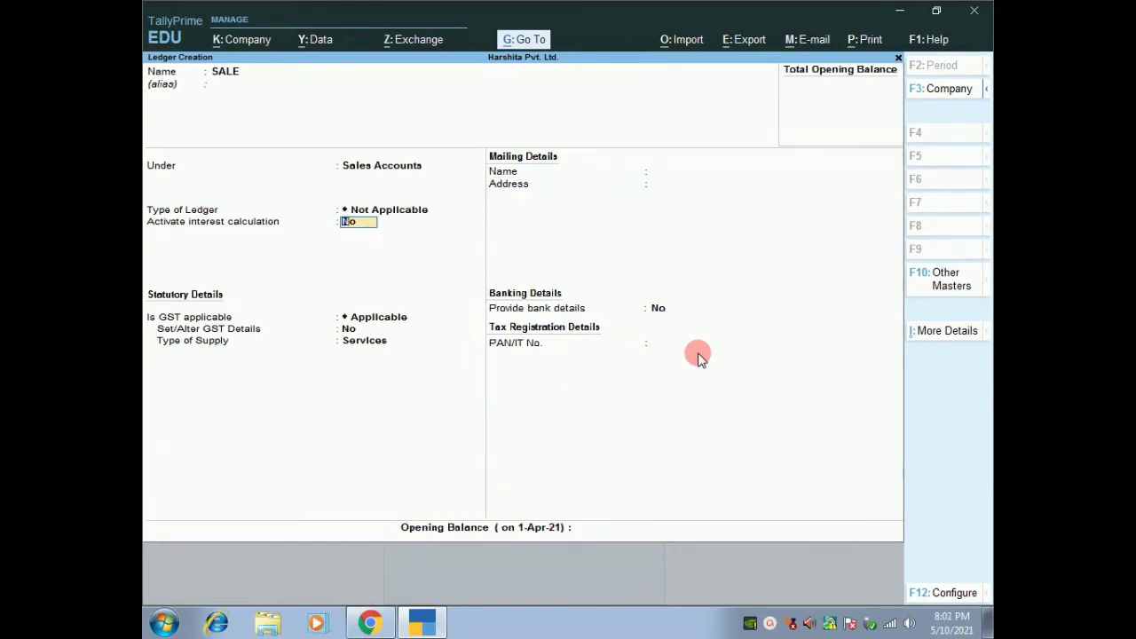
key("ctrl")
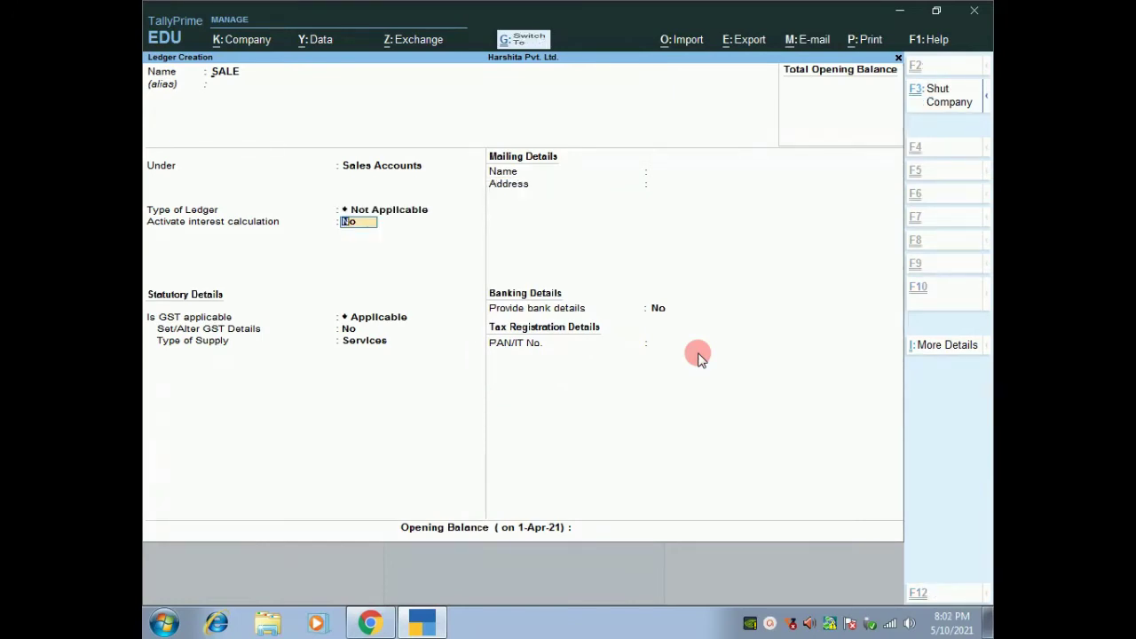
key("ctrl+a")
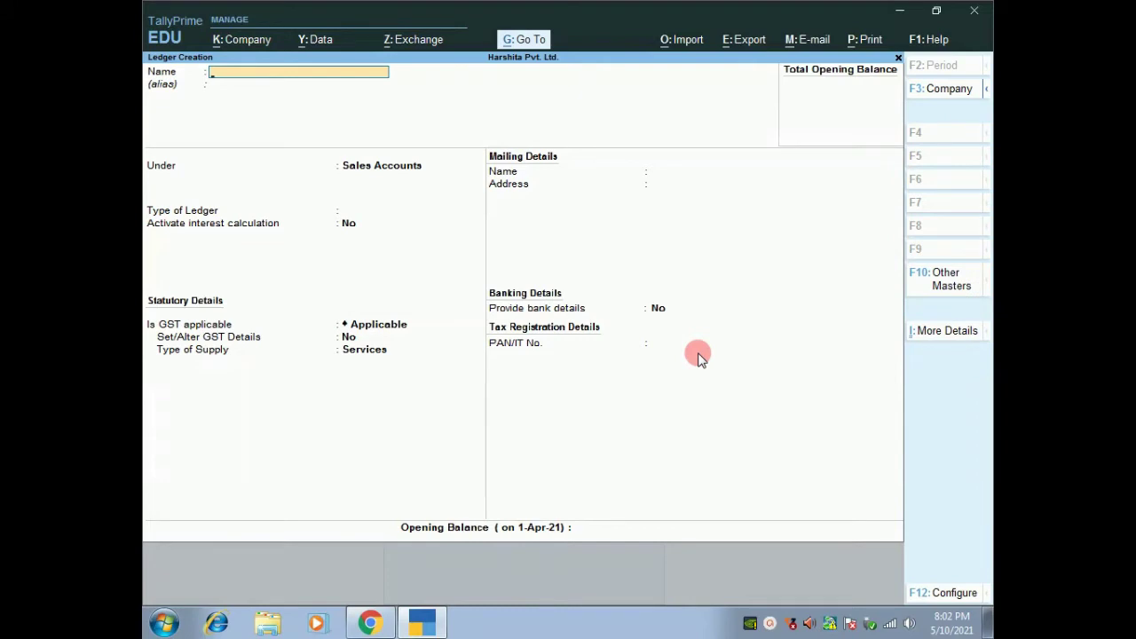
Create and save a ledger named PURCHASE under Purchase Accounts, with the type of ledger set to Not Applicable
type("PURCHASE")
key("Return")
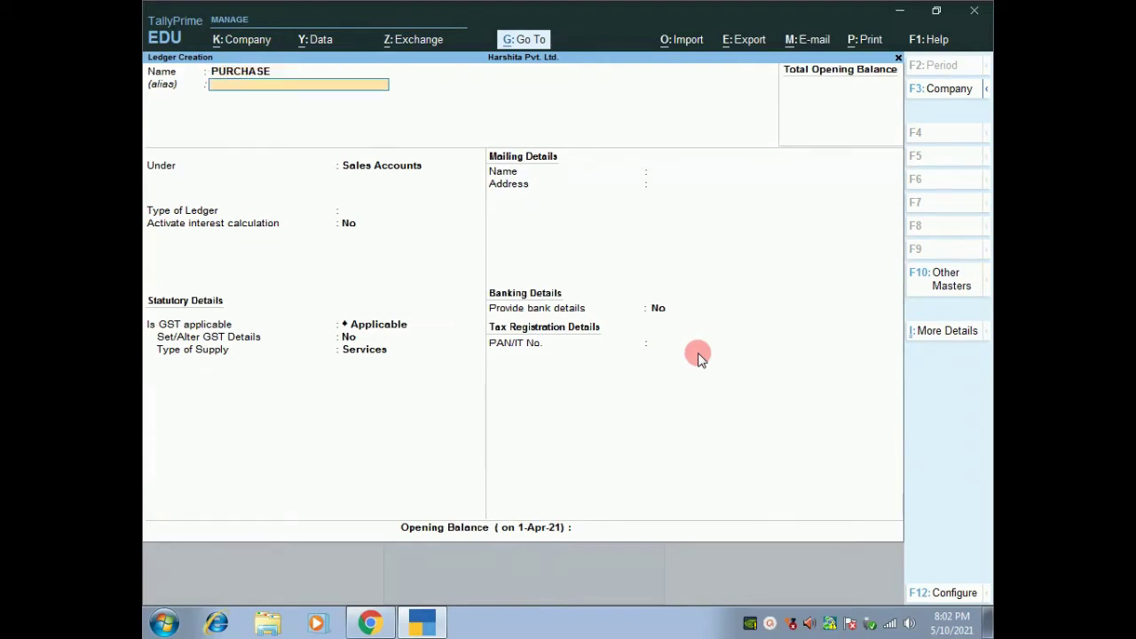
key("Return")
type("PU")
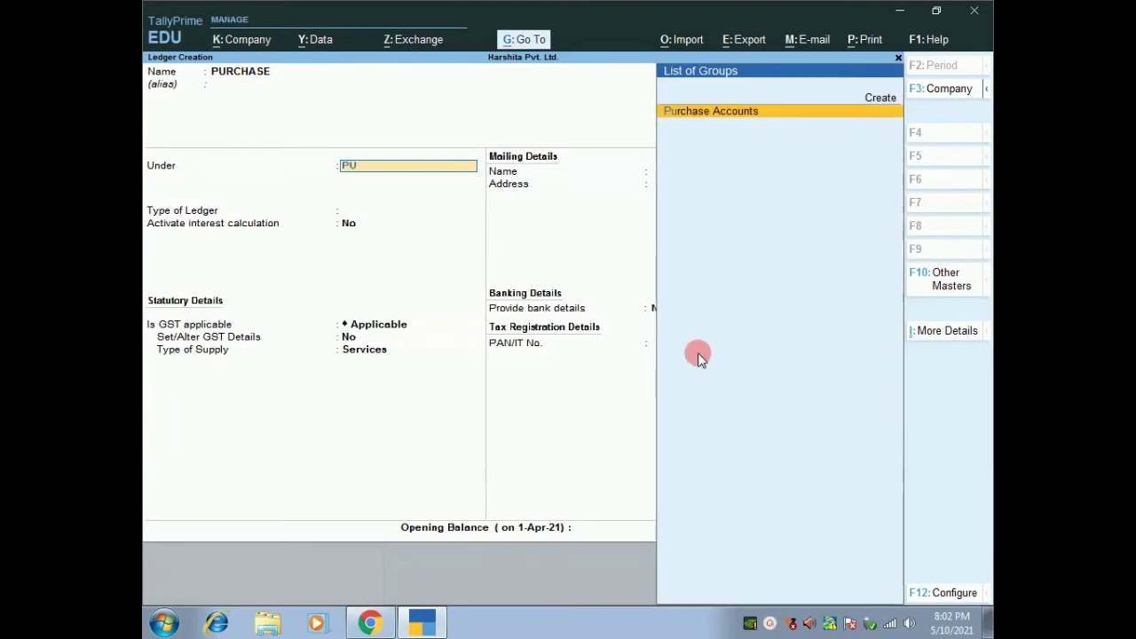
key("Return")
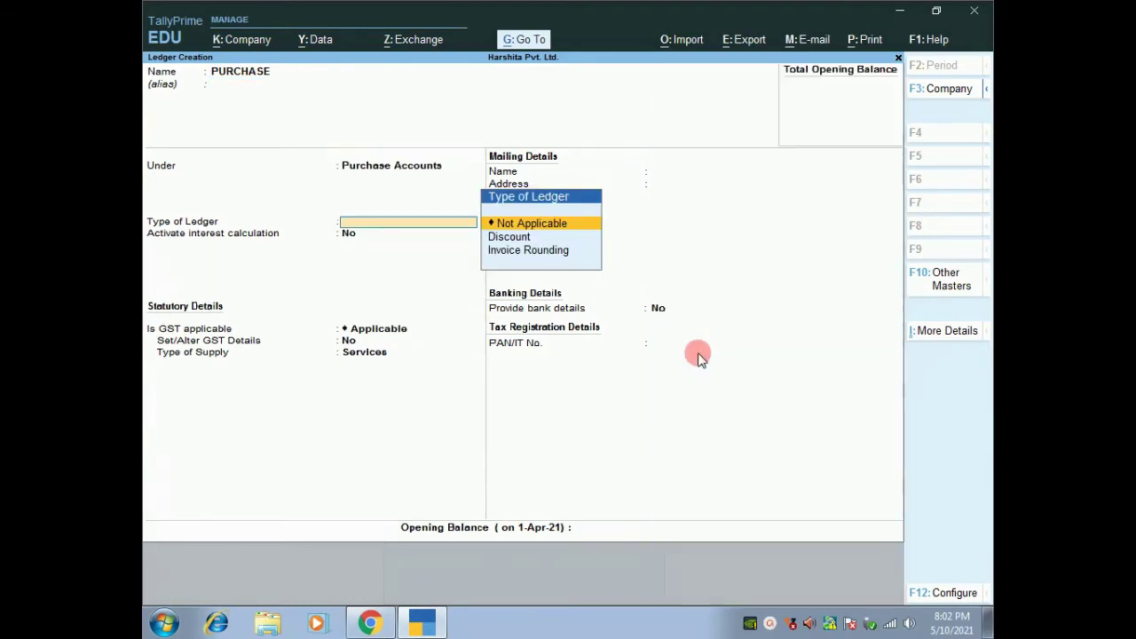
key("Return")
key("ctrl")
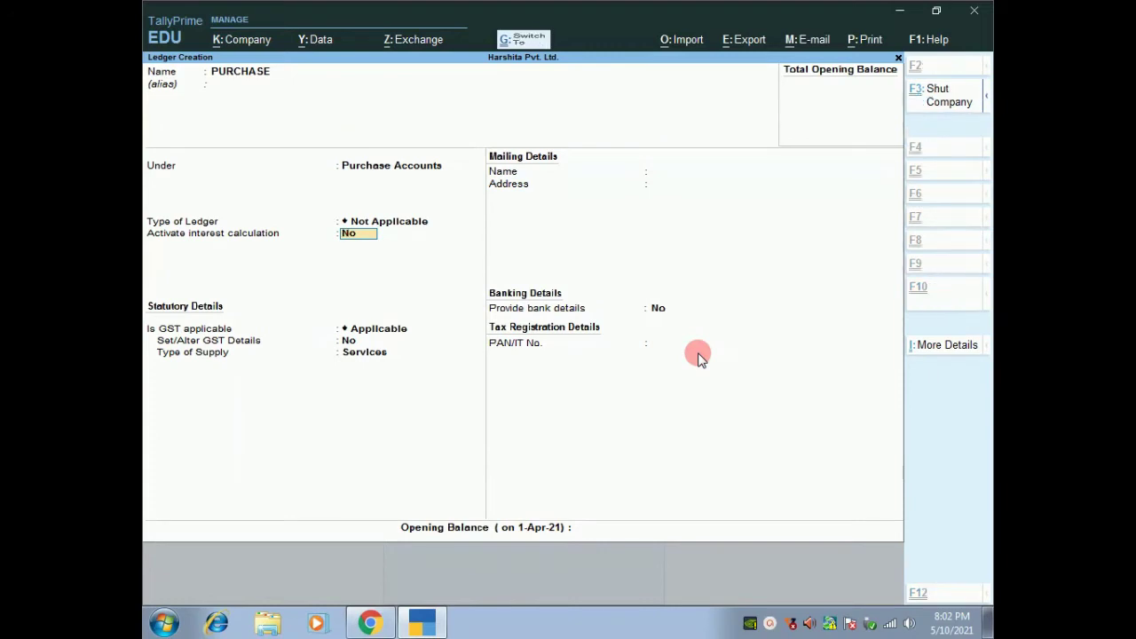
key("ctrl+a")
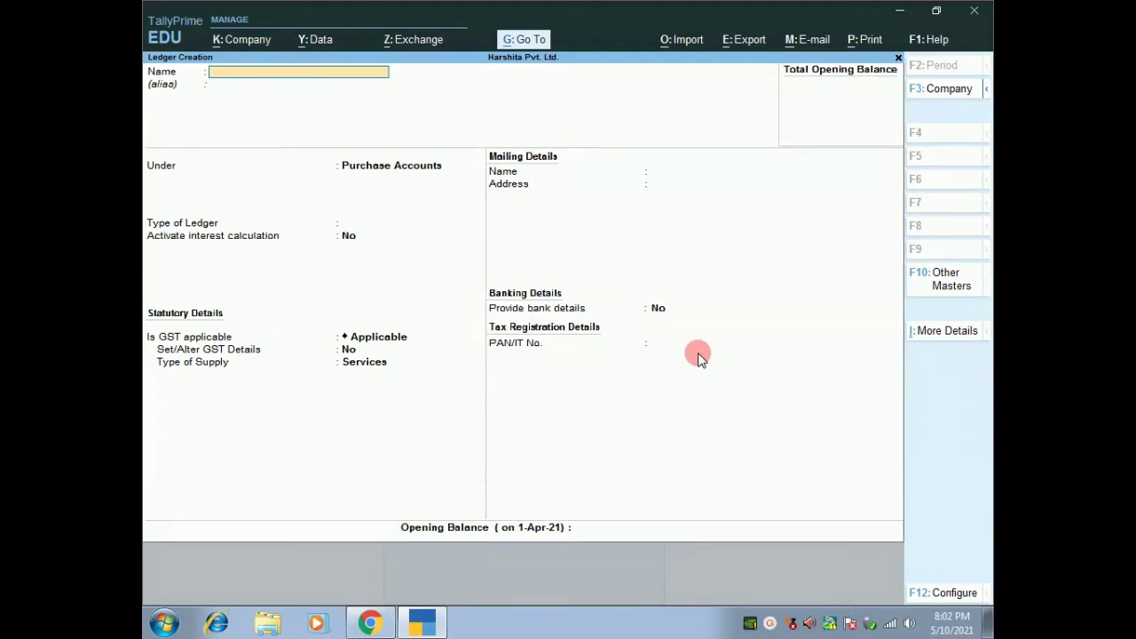
Create and save a ledger named SBI A/C under the Bank Accounts group
type("SBI A//")
key("BackSpace")
type("C")
key("Return")
key("Return")
type("BA")
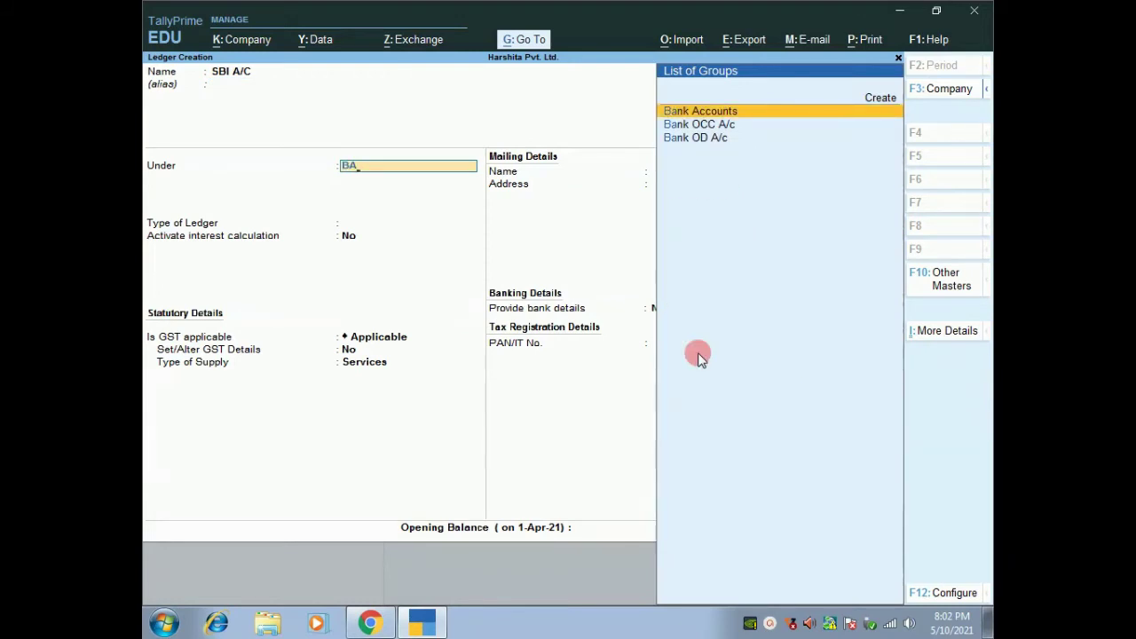
key("Return")
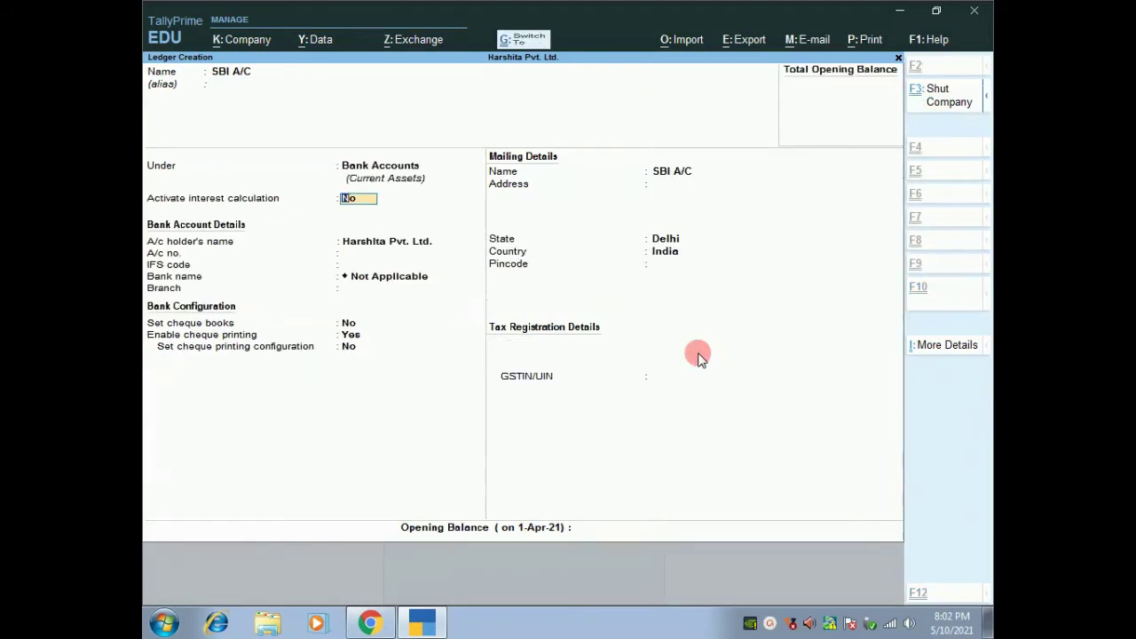
key("ctrl+a")
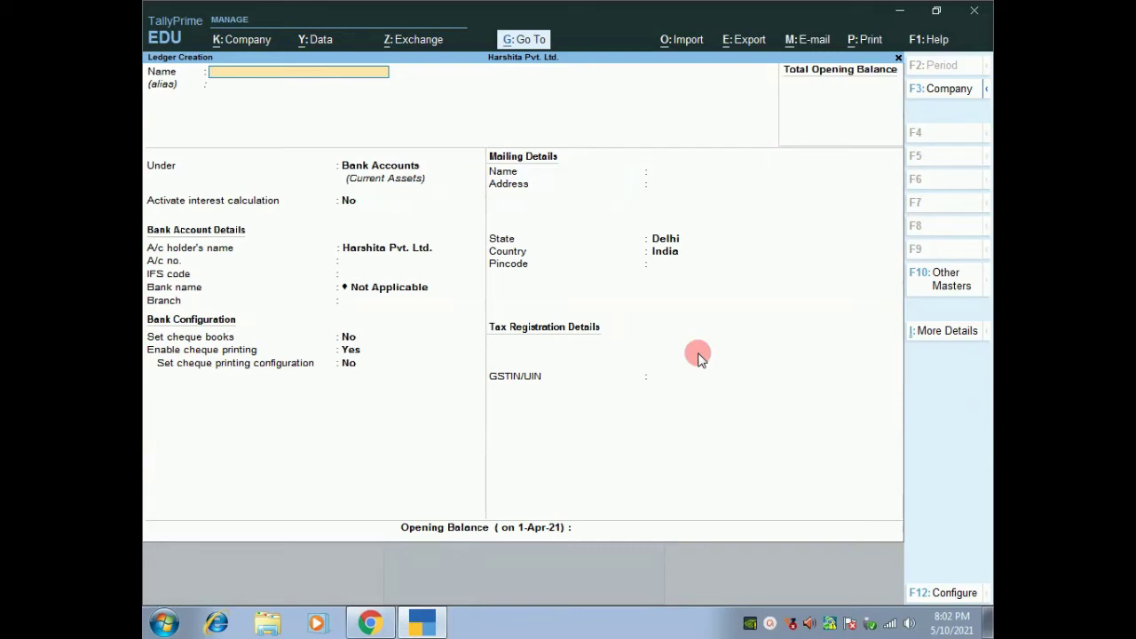
Leave ledger creation and the list of masters to return to the Gateway of Tally
key("Escape")
key("y")
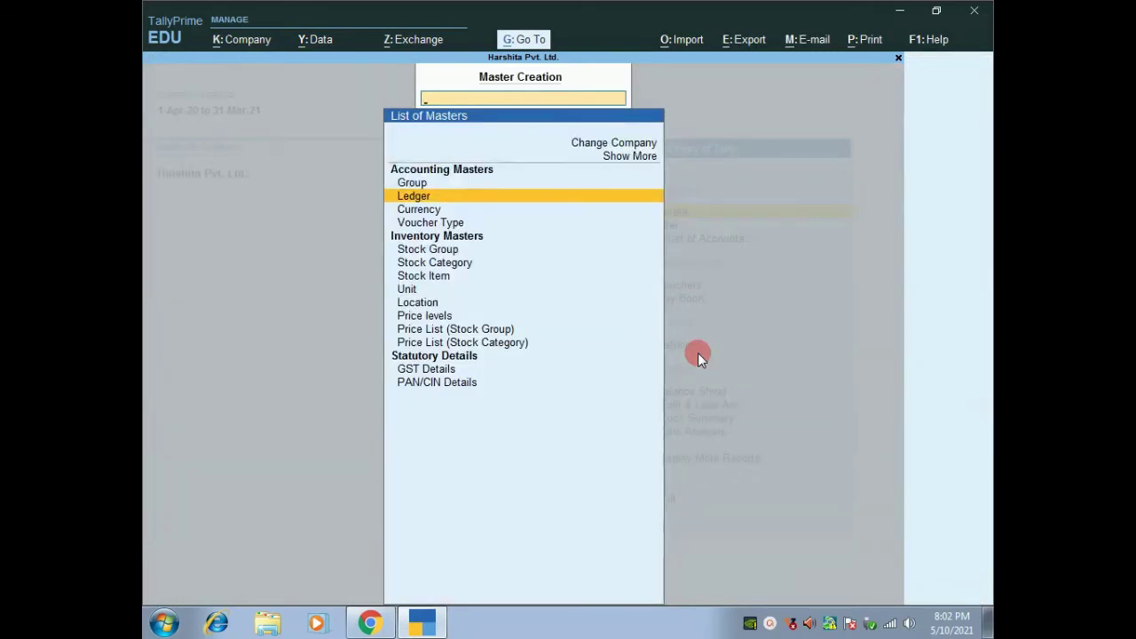
key("y")
key("y")
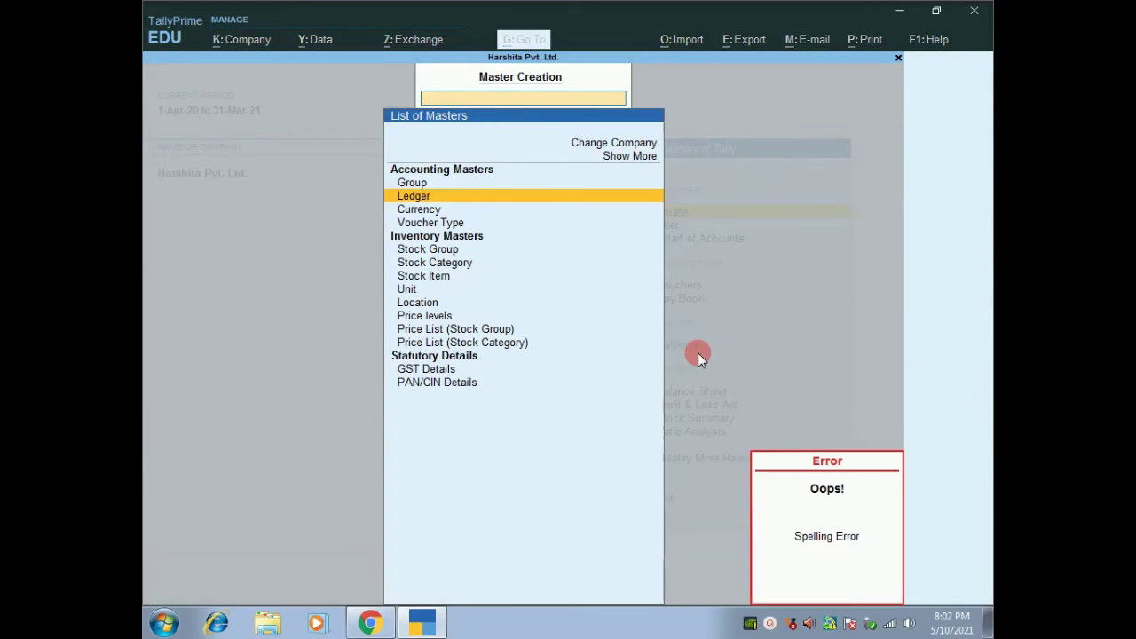
key("Escape")
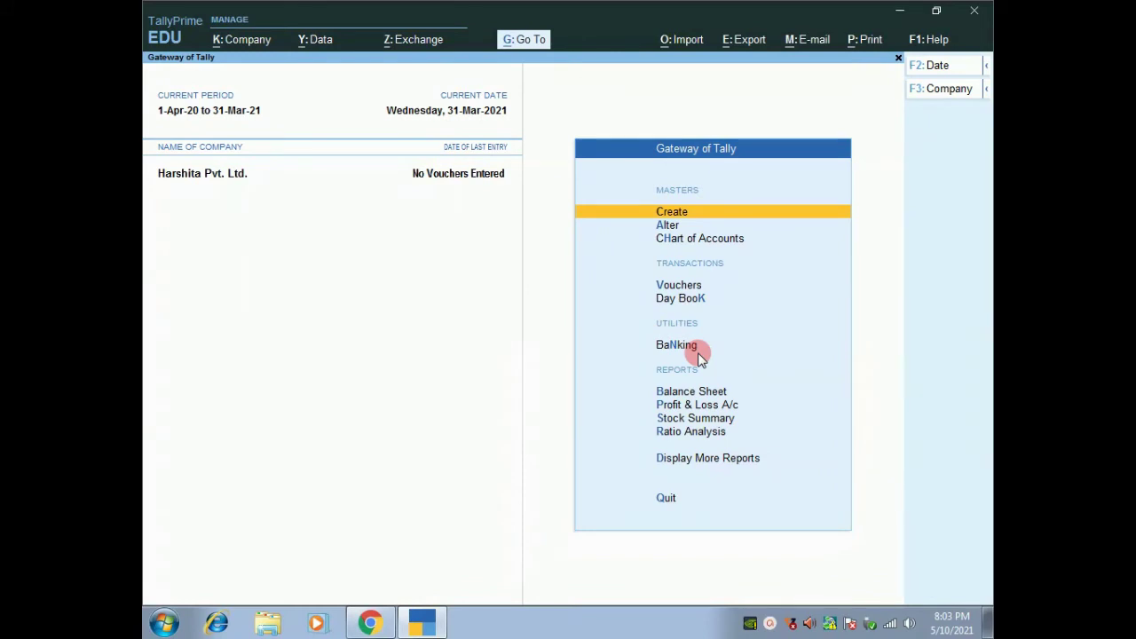
Display the list of ledgers in the Chart of Accounts and go to the SBI A/C ledger under Bank Accounts
key("Down")
key("Down")
key("Up")
key("Up")
key("Down")
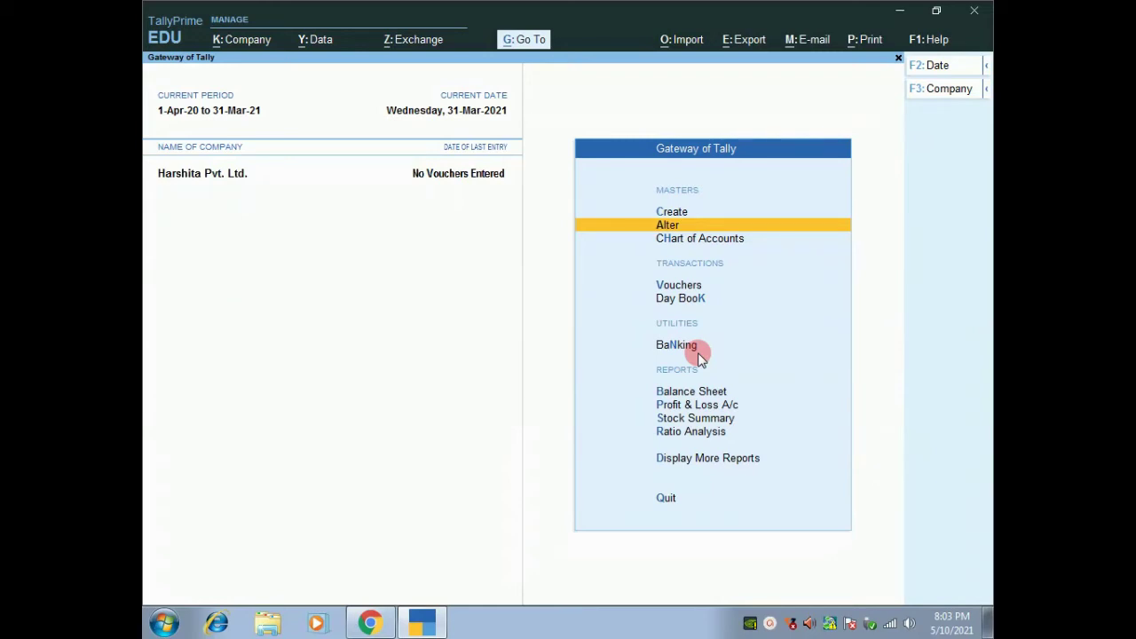
key("Down")
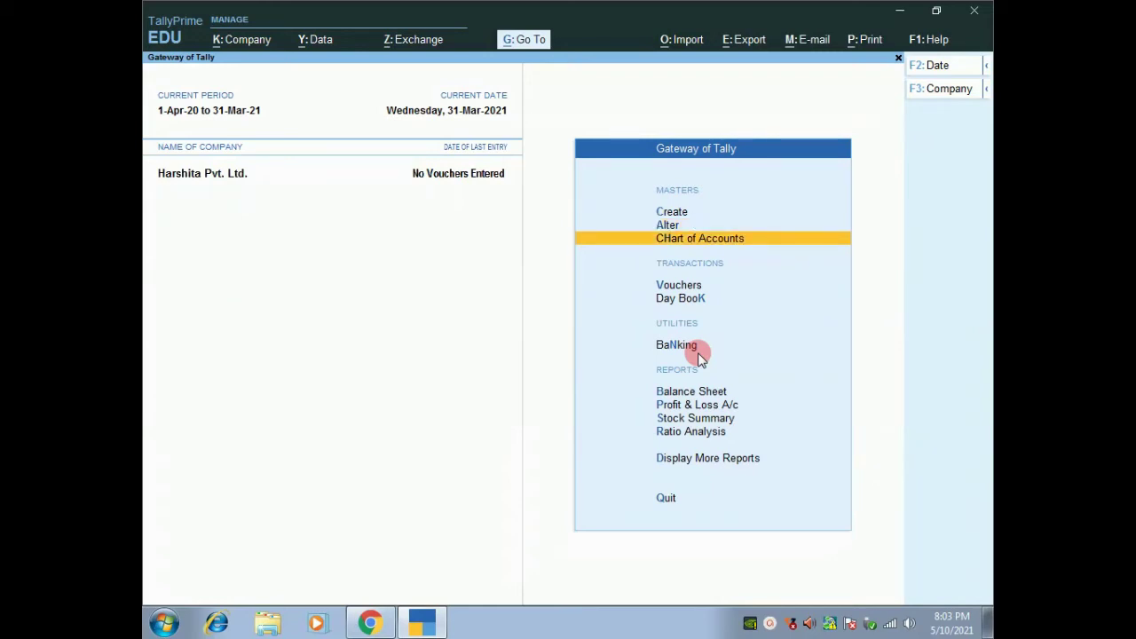
key("Return")
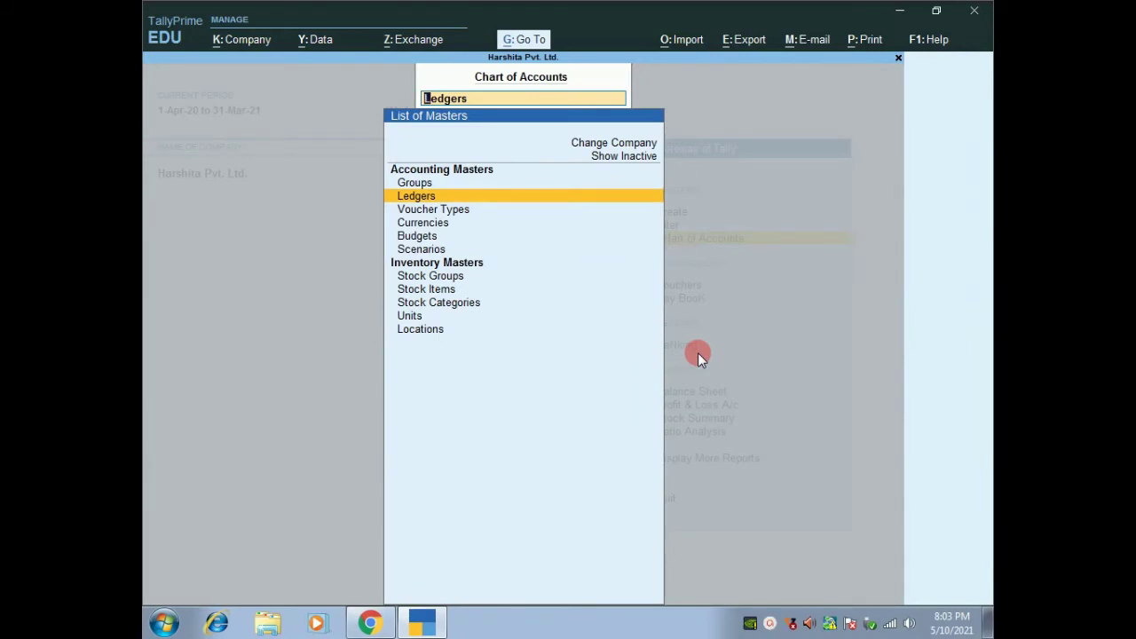
key("Return")
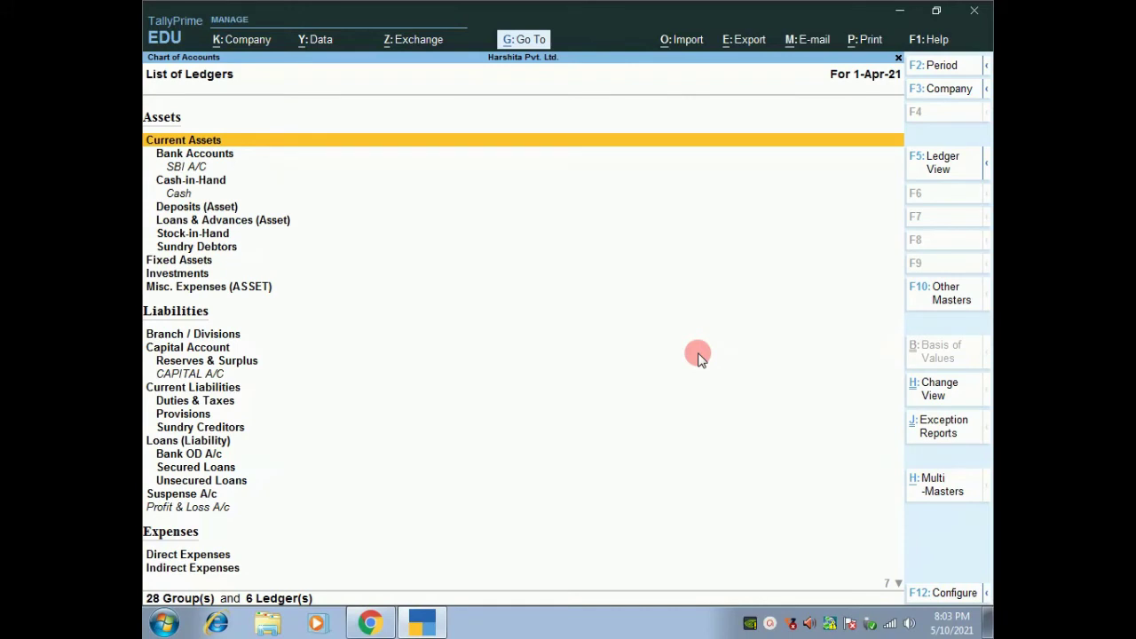
key("Down")
key("Down")
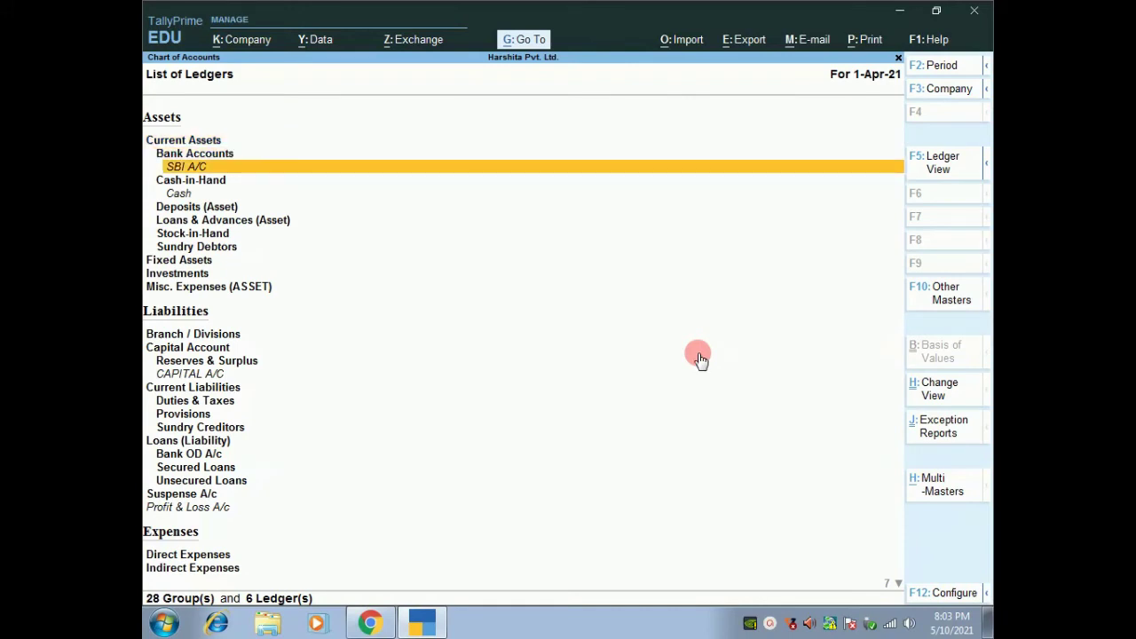
Examine the groups and ledgers under Assets, continuing to the CAPITAL A/C ledger under Capital Account
key("Down")
key("Down")
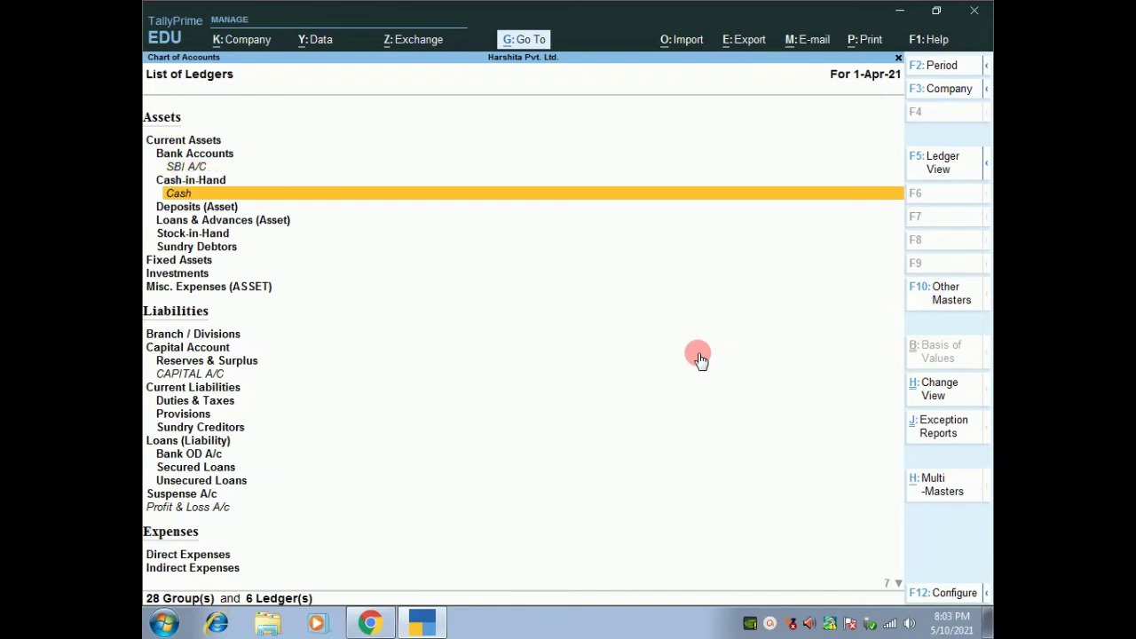
key("Down")
key("Down")
key("Down")
key("Down")
key("Down")
key("Down")
key("Down")
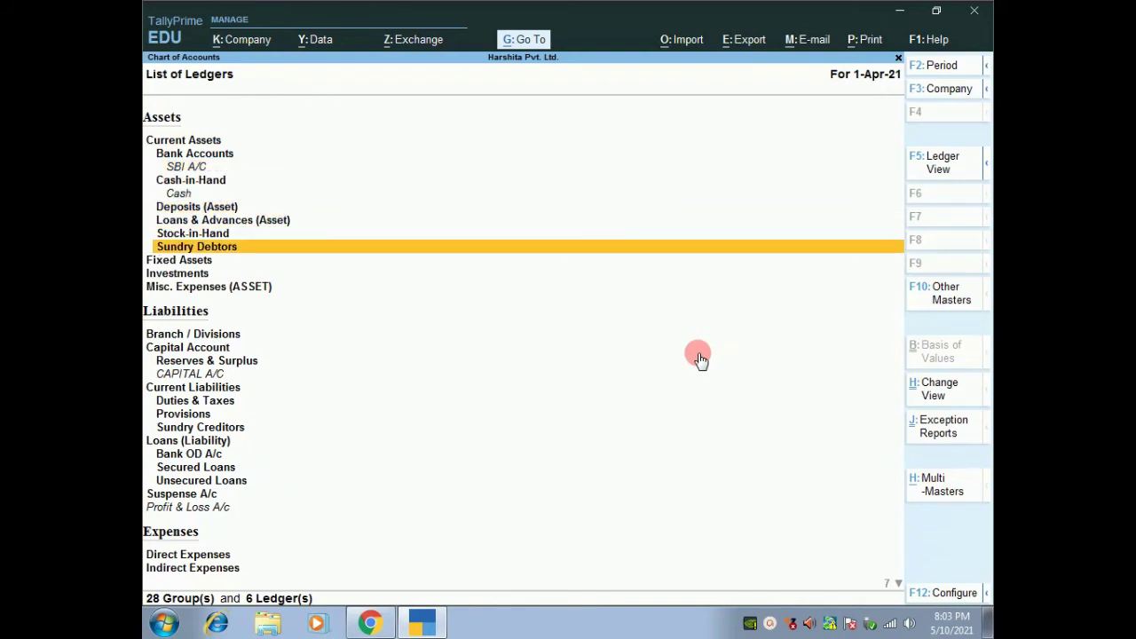
key("Down")
key("Down")
key("Down")
key("Down")
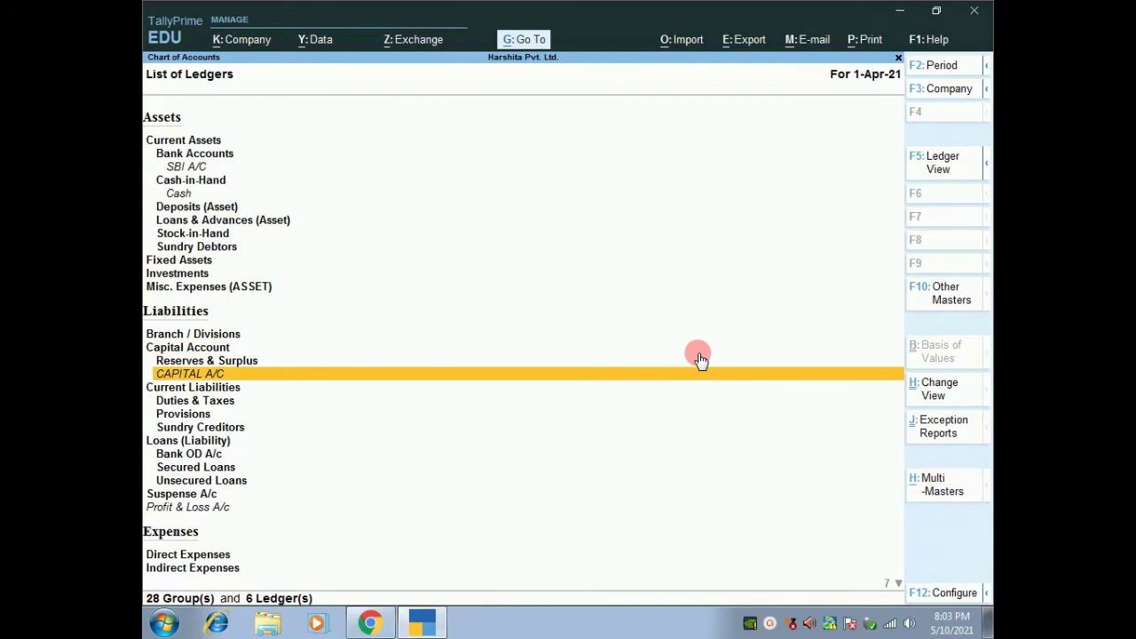
Examine the remaining liability groups down to Profit & Loss A/c and return up the list to Investments
key("Down")
key("Down")
key("Down")
key("Down")
key("Down")
key("Down")
key("Down")
key("Down")
key("Down")
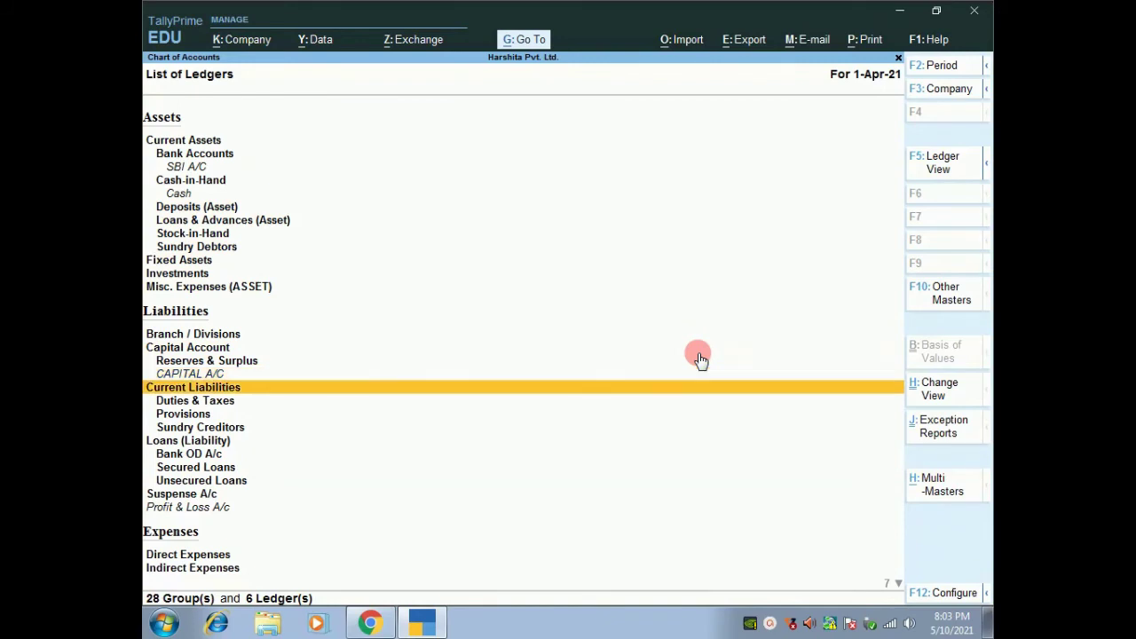
key("Down")
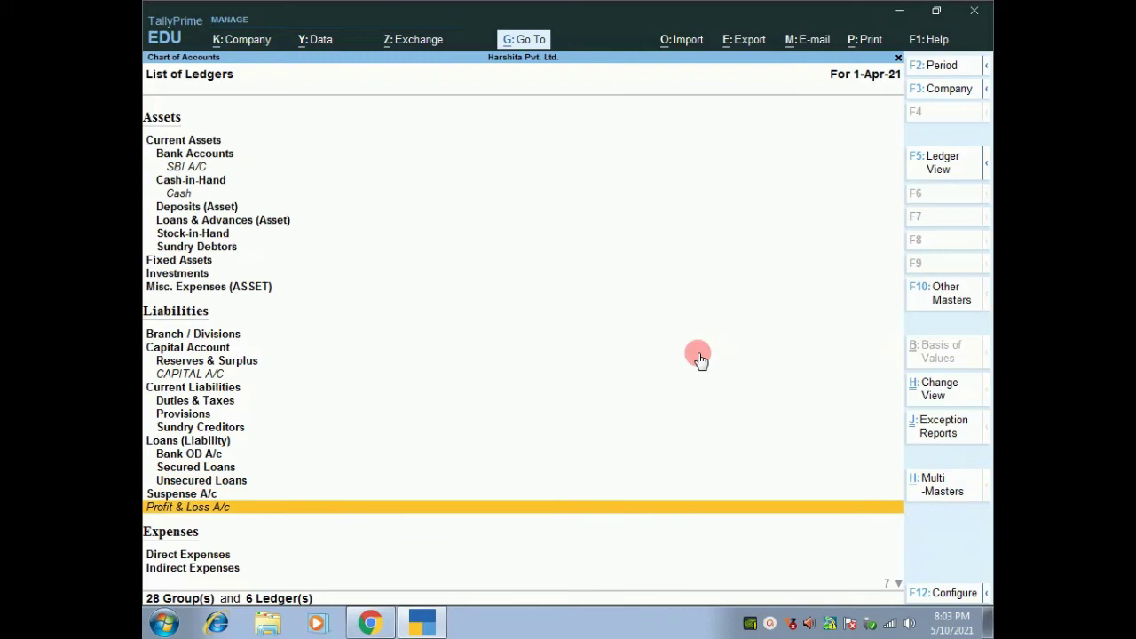
key("Up")
key("Up")
key("Up")
key("Up")
key("Up")
key("Up")
key("Up")
key("Up")
key("Up")
key("Up")
key("Up")
key("Up")
key("Up")
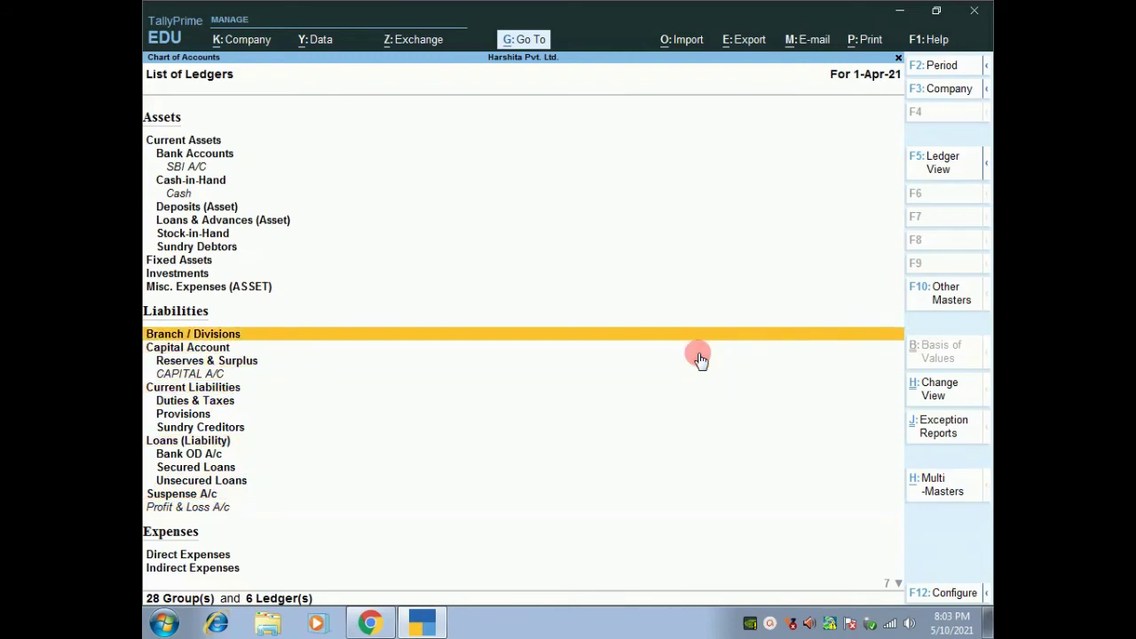
key("Up")
key("Up")
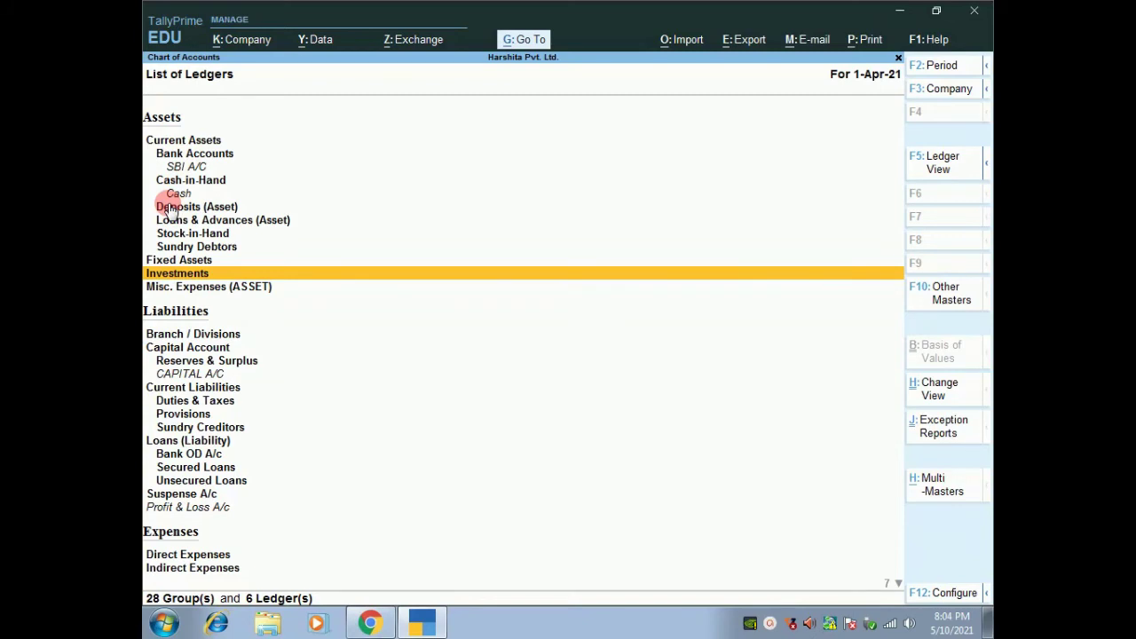
Switch the Chart of Accounts to Ledger View and go through all ledgers, returning to CAPITAL A/C
key("F5")
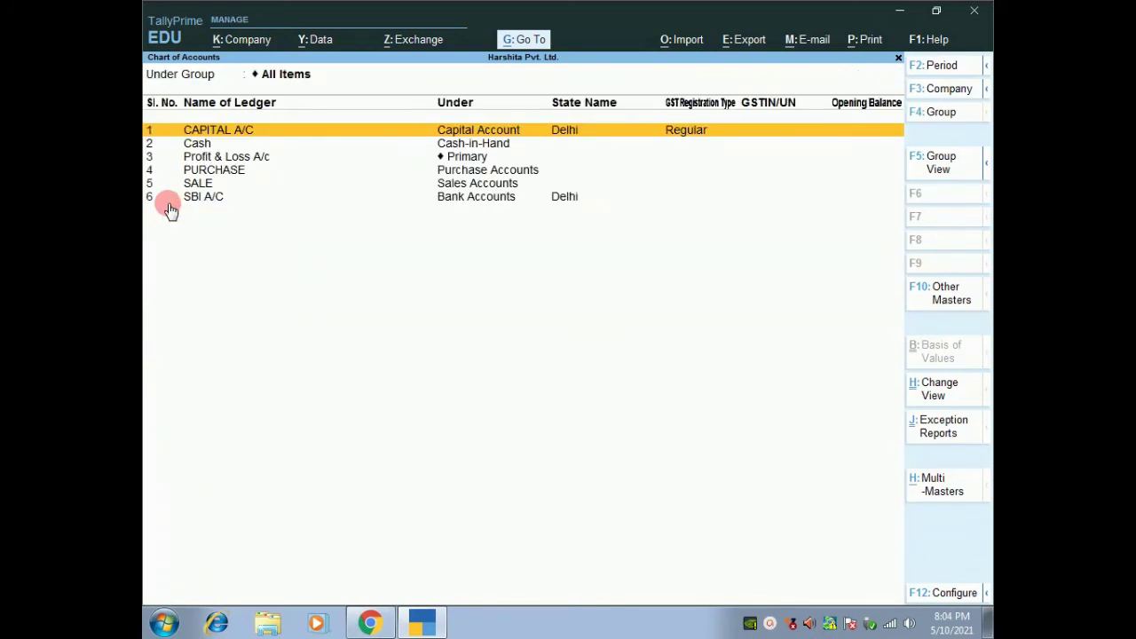
key("Down")
key("Down")
key("Down")
key("Down")
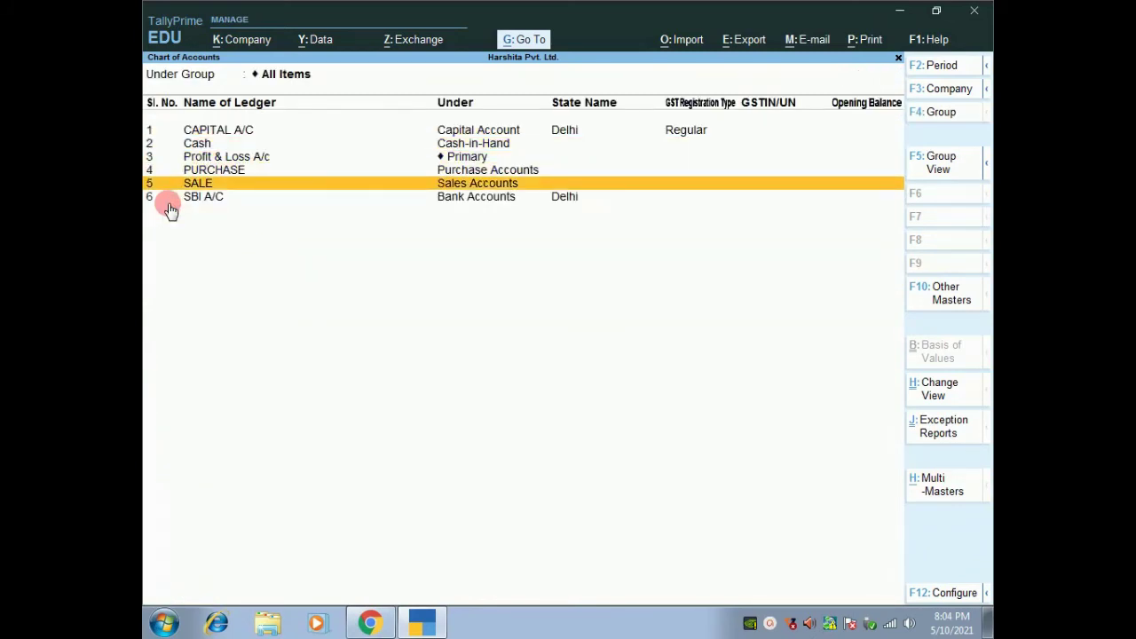
key("Down")
key("Up")
key("Up")
key("Up")
key("Up")
key("Up")
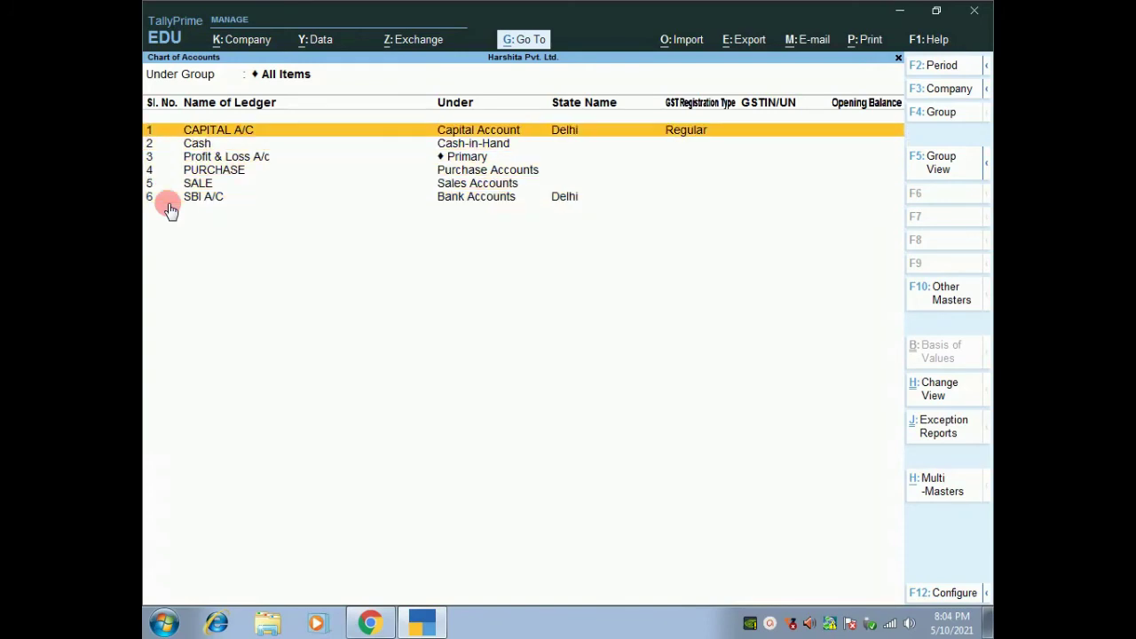
Check the parent group of each ledger from Cash to SBI A/C and return to CAPITAL A/C
key("Down")
key("Down")
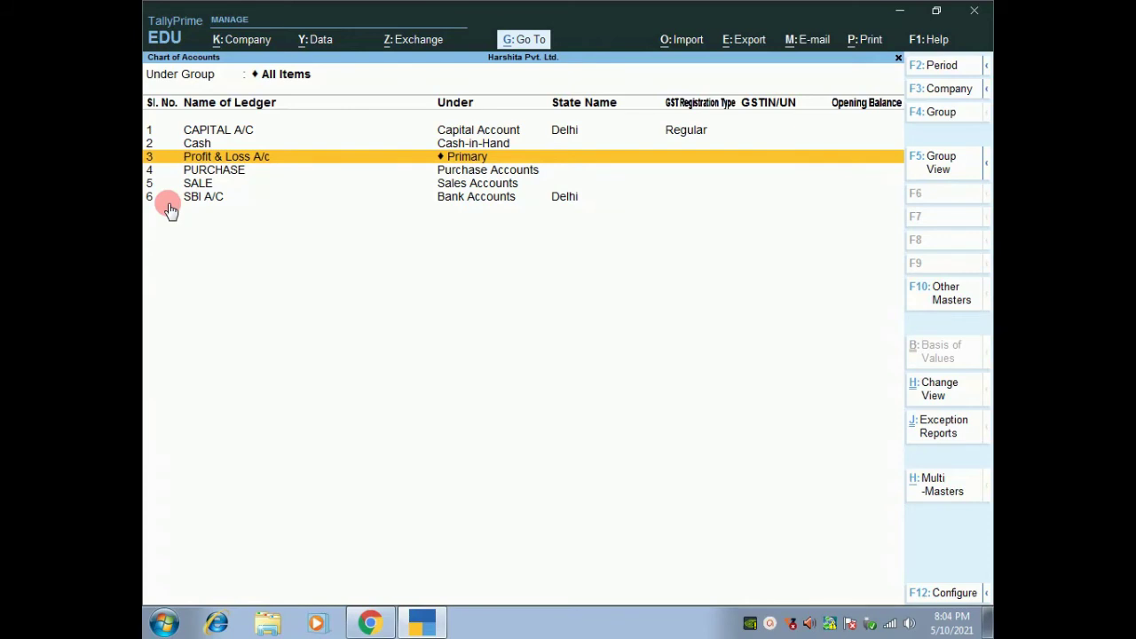
key("Up")
key("Down")
key("Down")
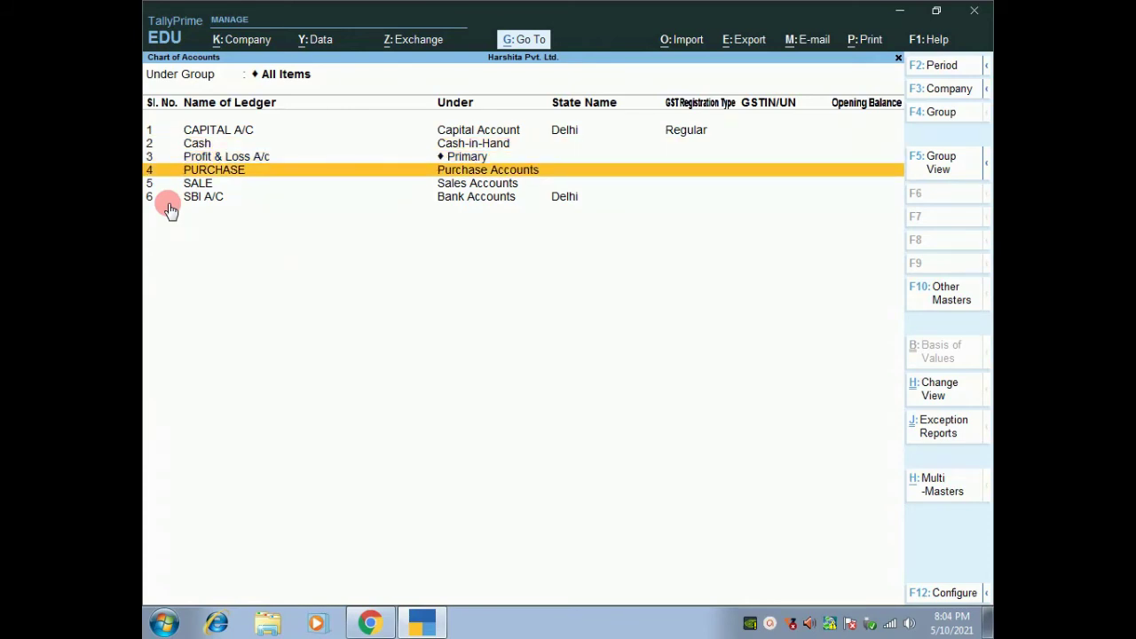
key("Down")
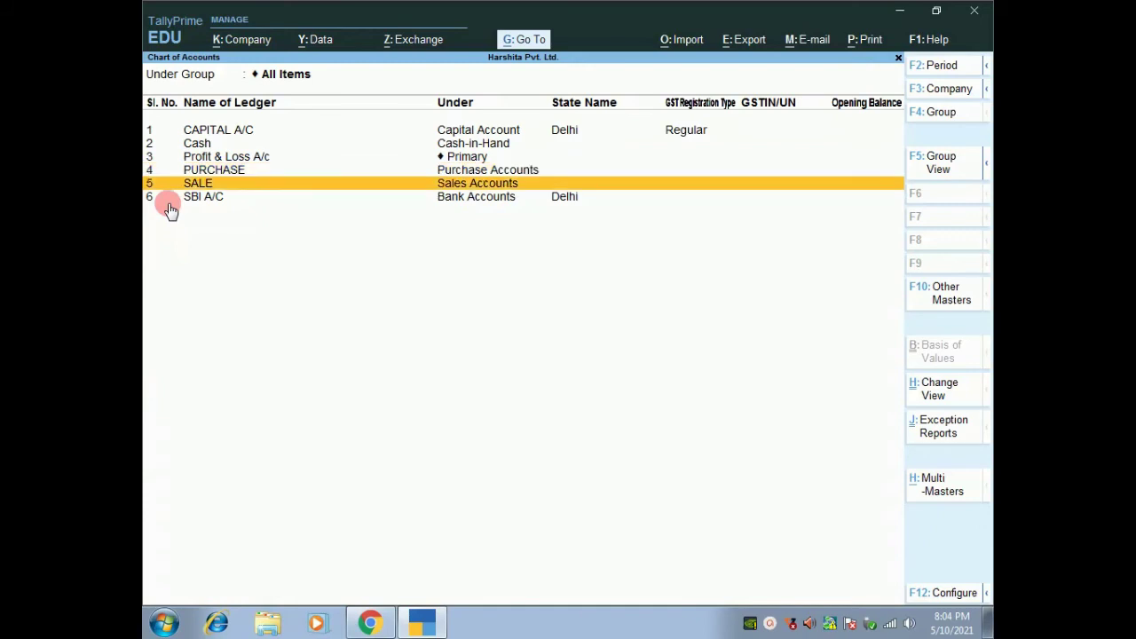
key("Down")
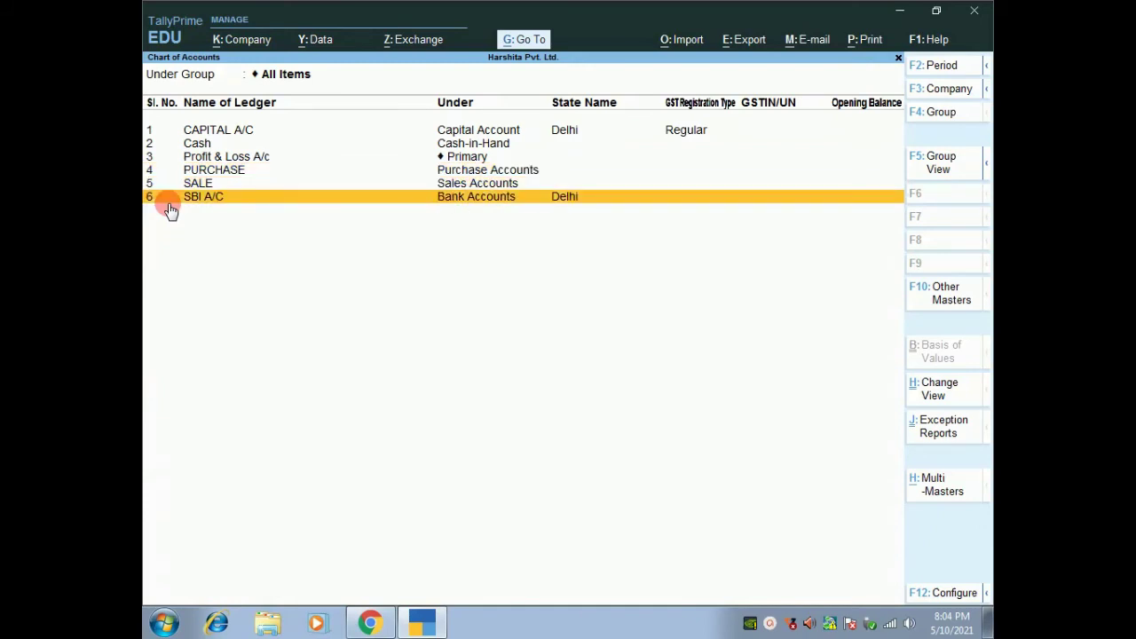
key("Up")
key("Up")
key("Up")
key("Up")
key("Up")
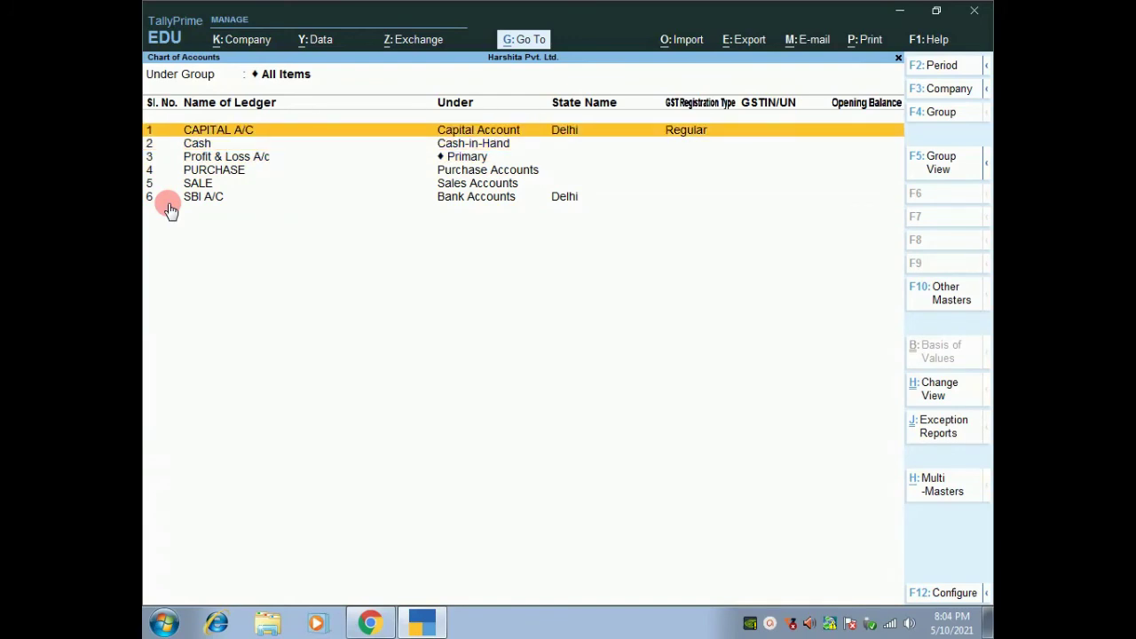
key("F3")
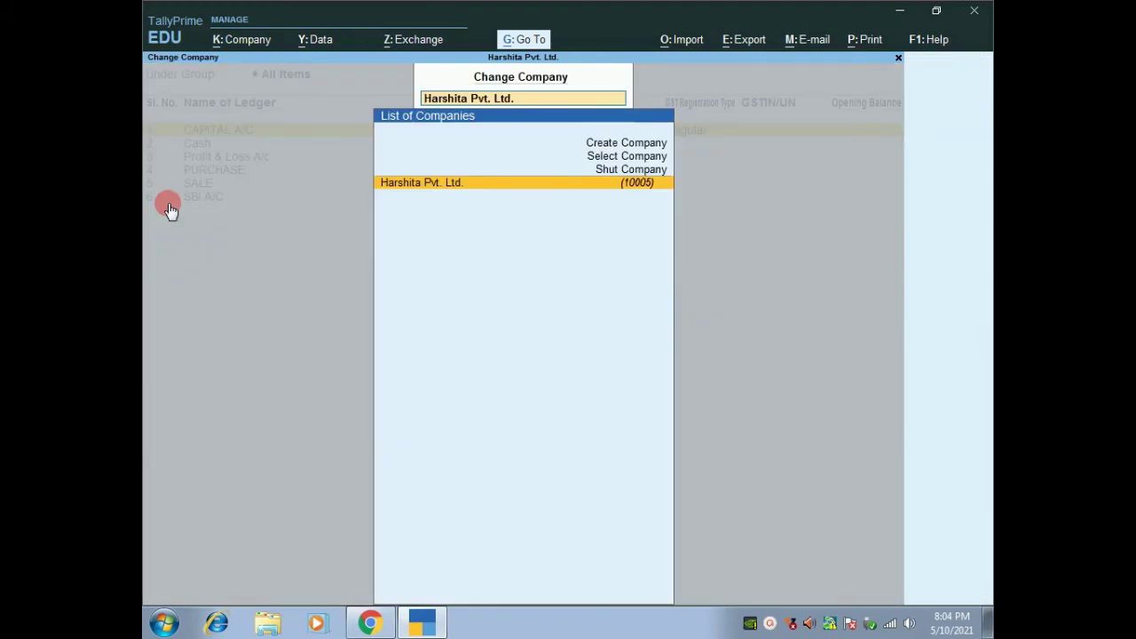
key("Escape")
key("Escape")
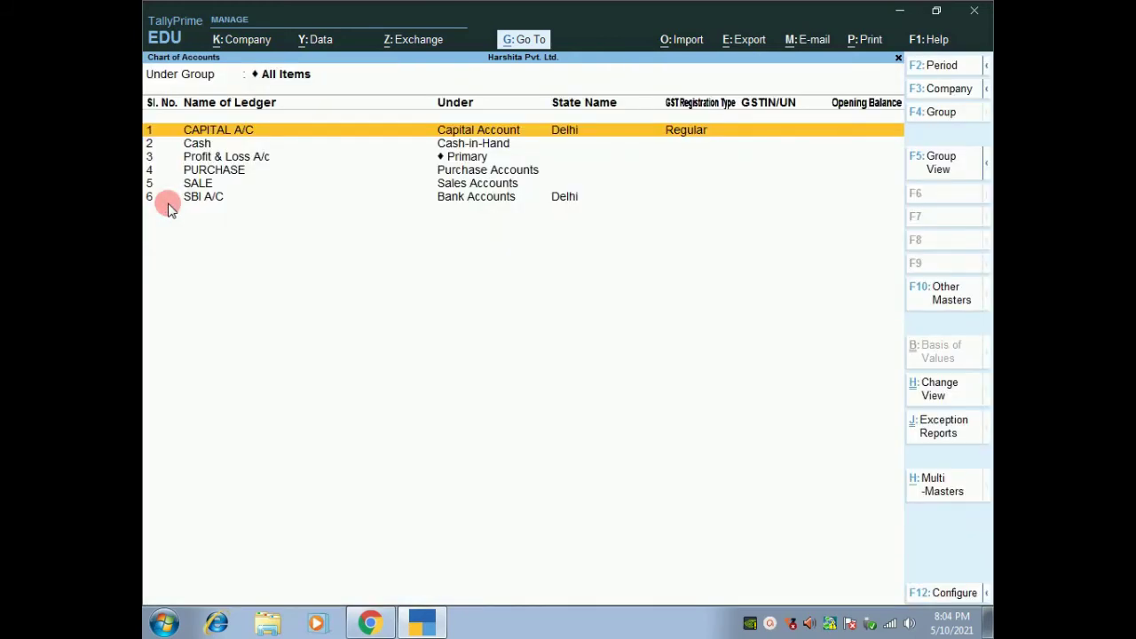
Compare the Group View and Ledger View of the ledger list, finishing in Ledger View
key("F5")
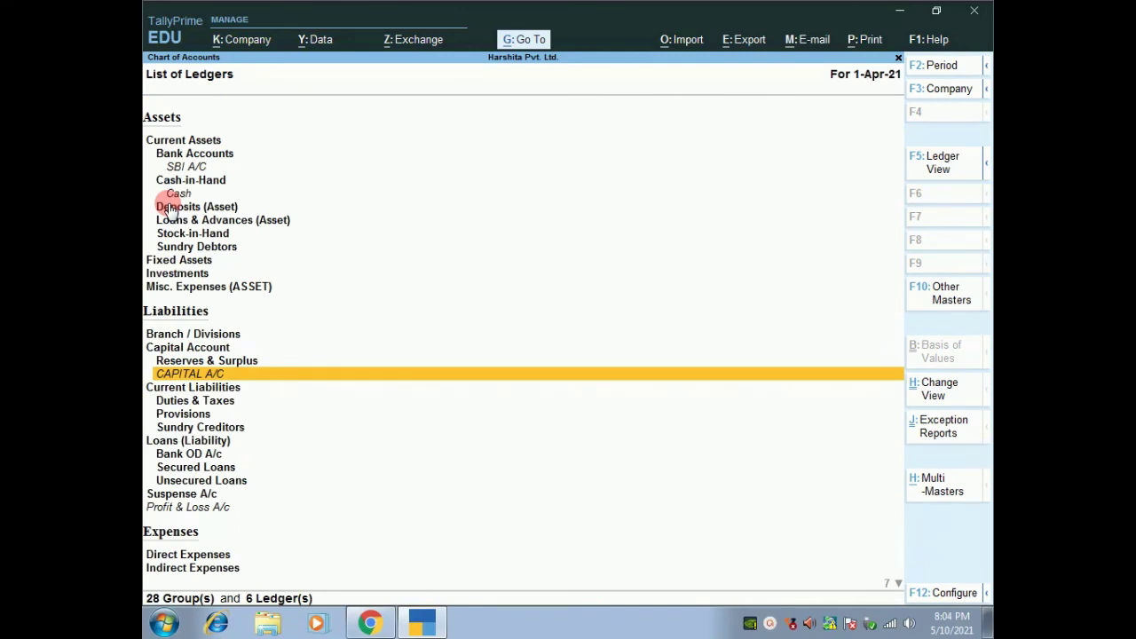
key("F5")
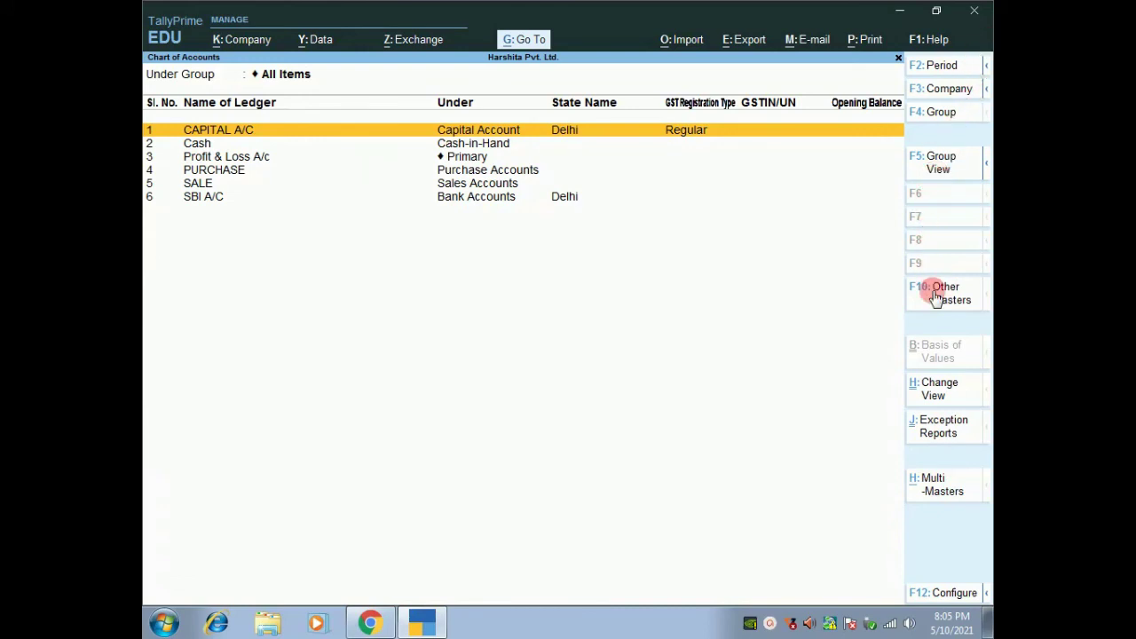
left_click(942, 163)
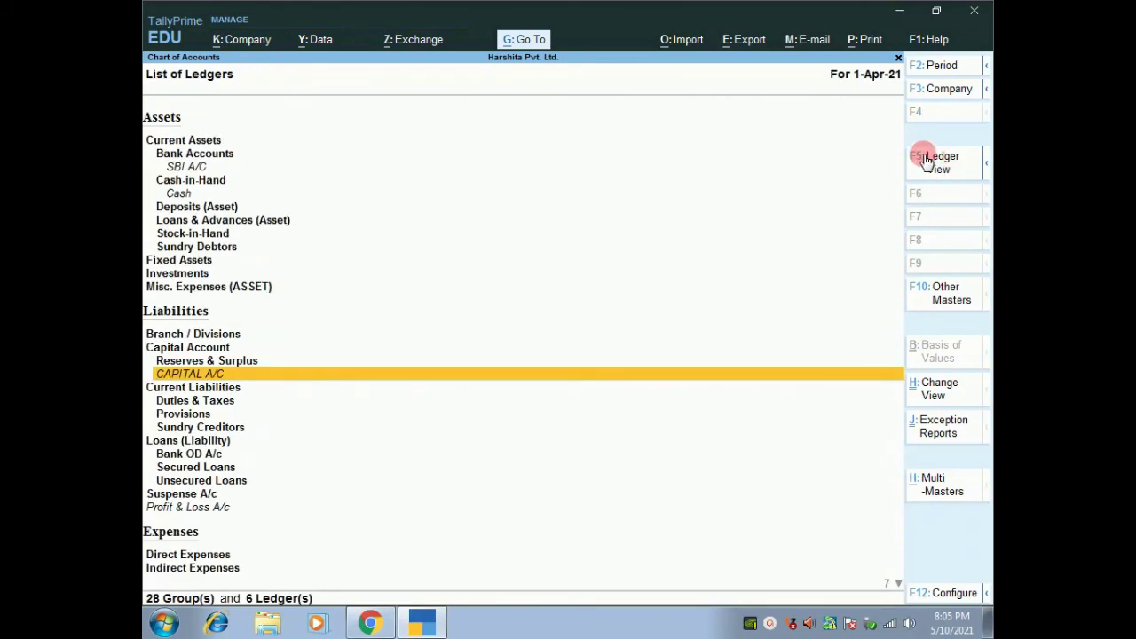
left_click(925, 161)
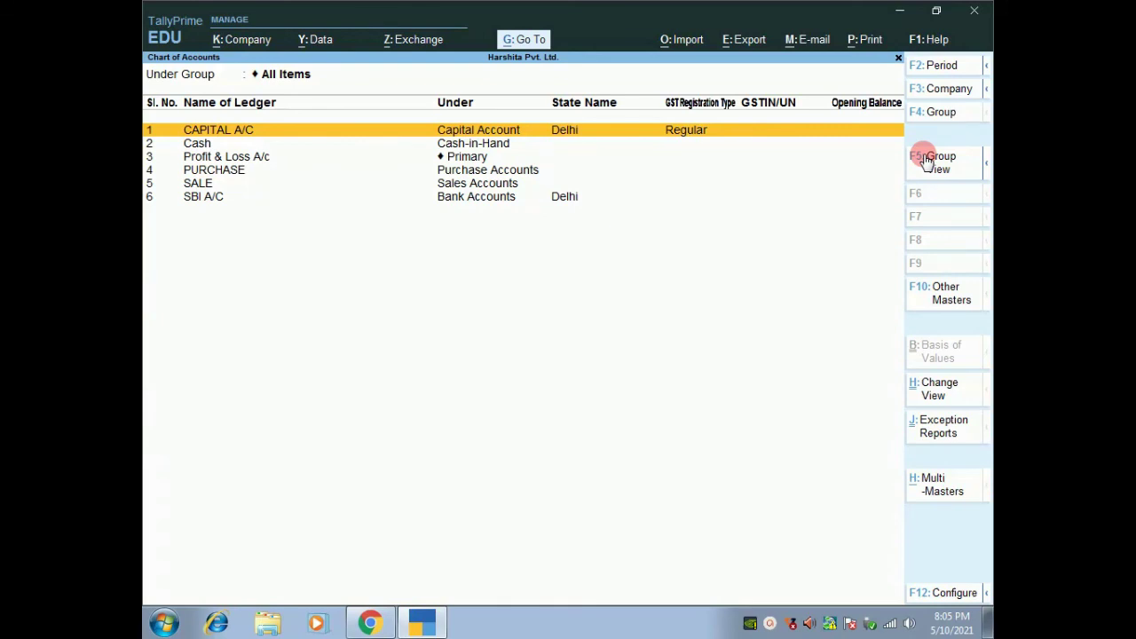
Leave the Chart of Accounts for the Gateway of Tally and decline to quit the program
key("Escape")
key("Escape")
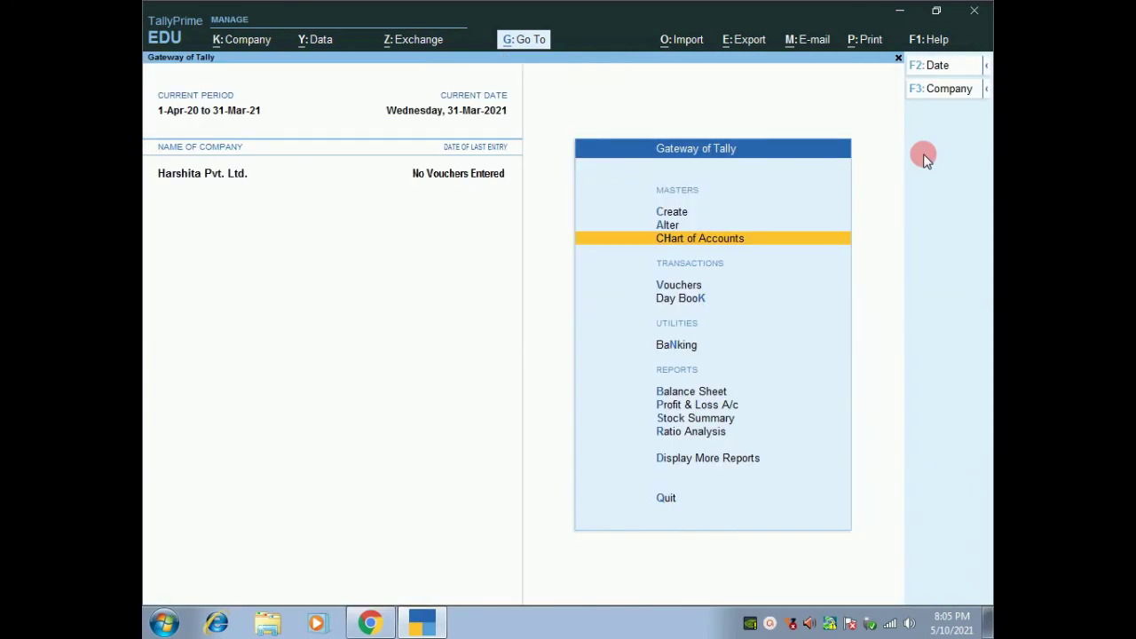
key("Escape")
key("n")
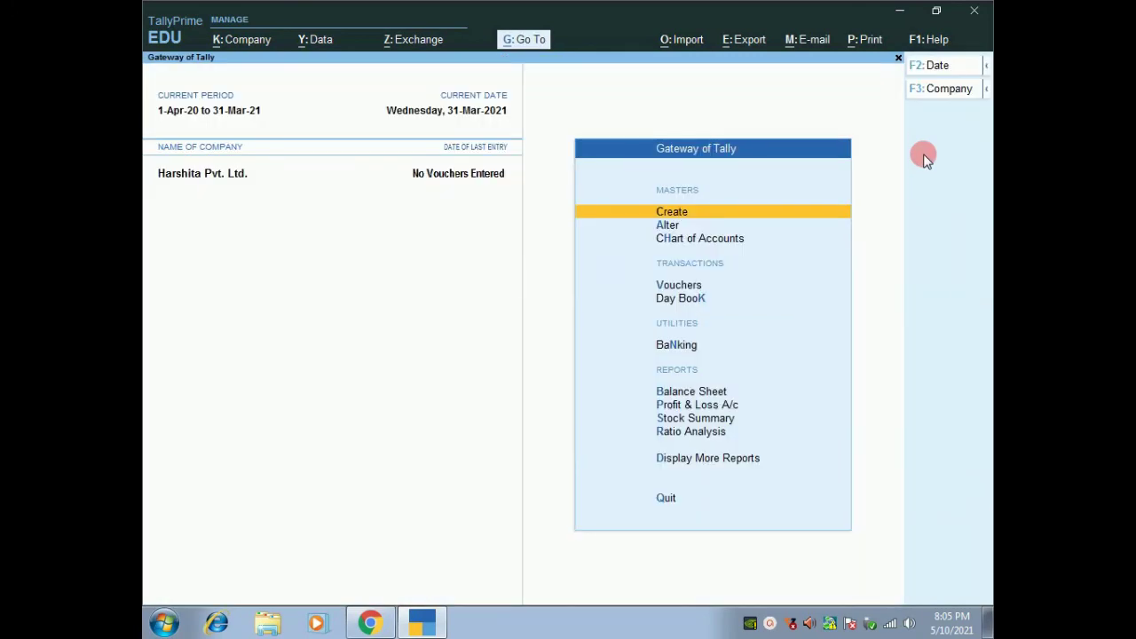